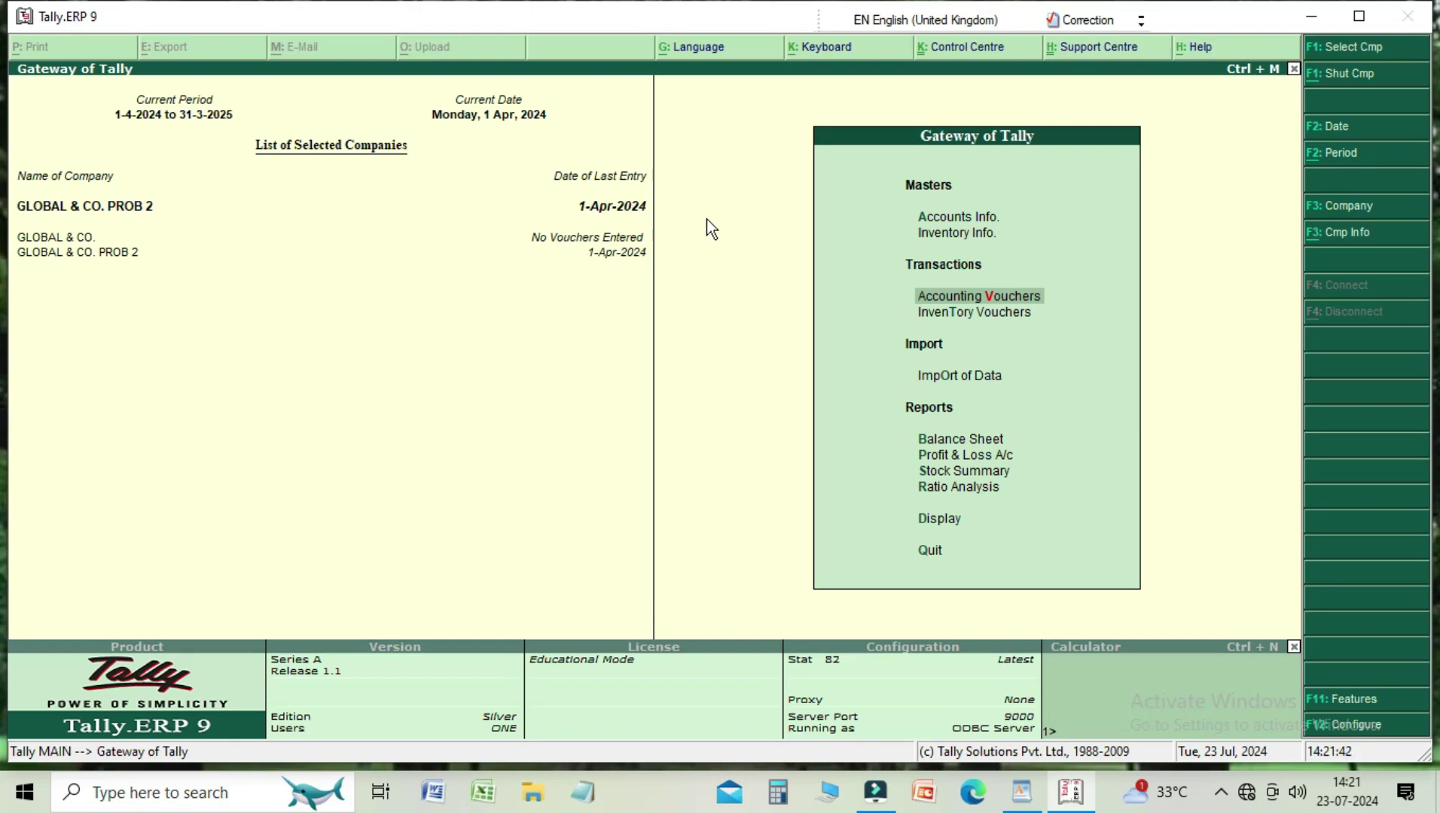
- View the blank single-ledger creation form, and return to the Gateway of Tally without creating a ledger
key(Up)
key(Up)
key(Up)
key(Down)
key(Up)
key(Up)
key(Up)
key(Up)
key(Up)
key(Up)
key(Up)
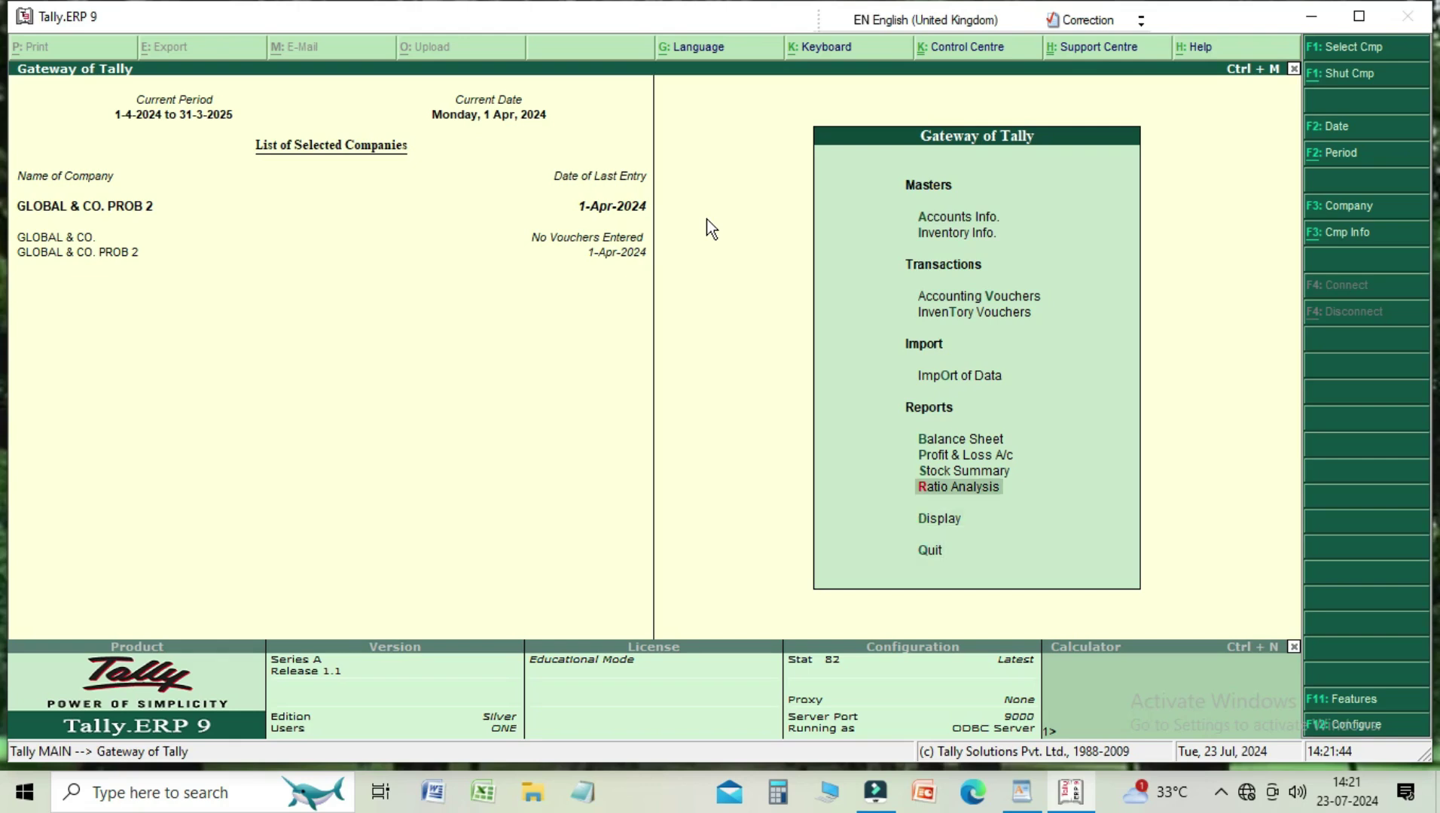
key(Up)
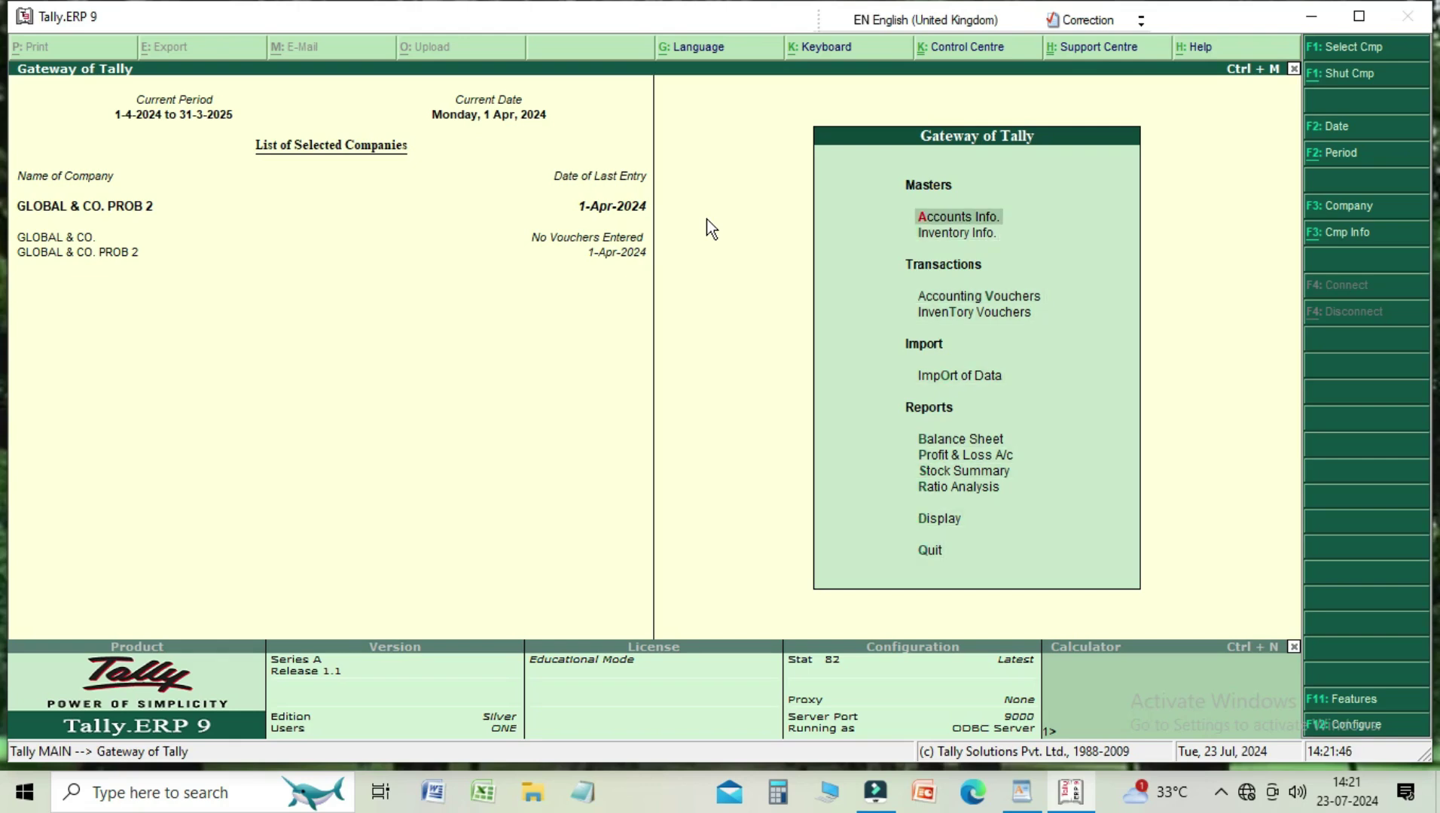
key(Return)
key(Down)
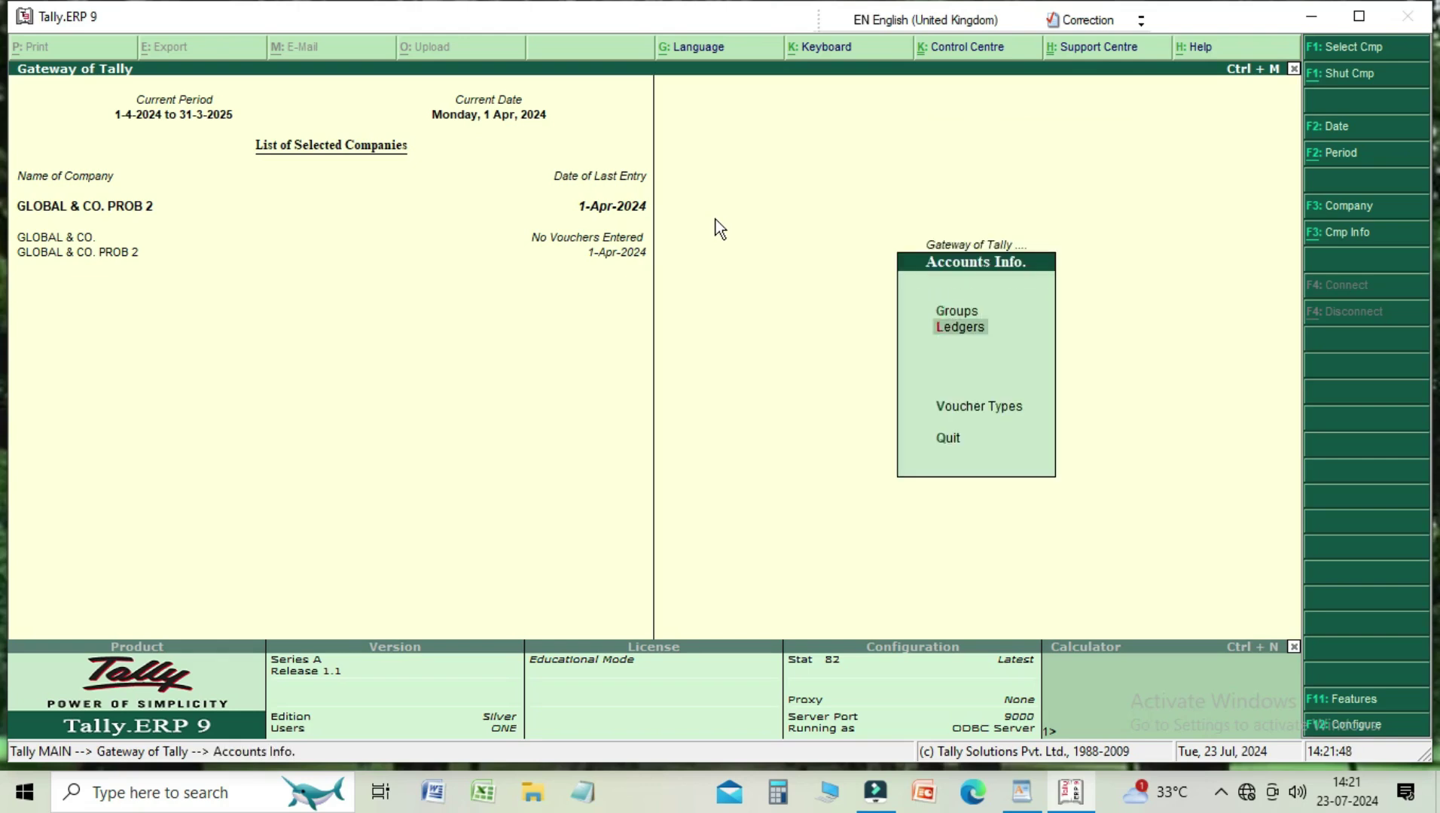
key(Return)
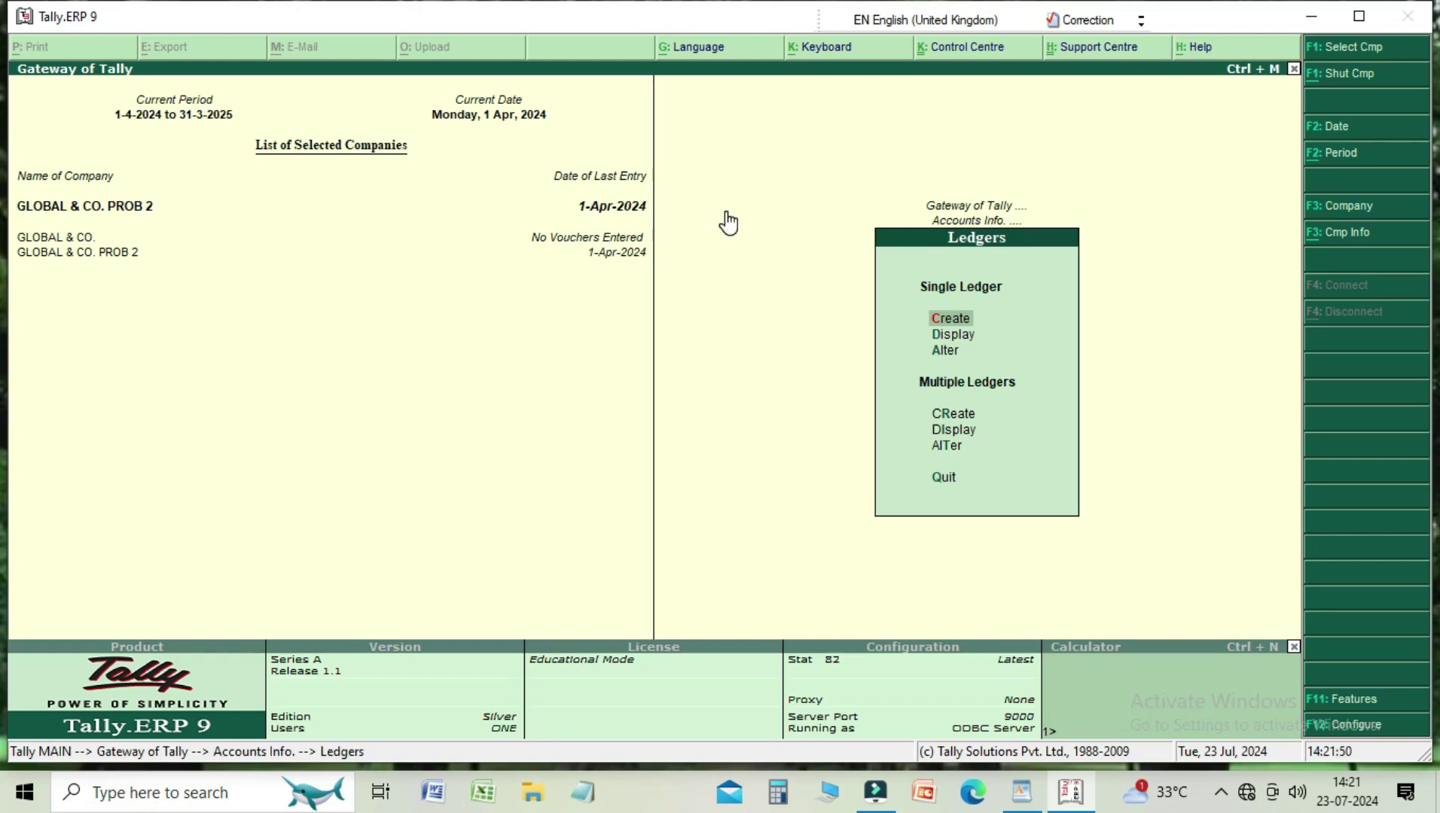
key(Return)
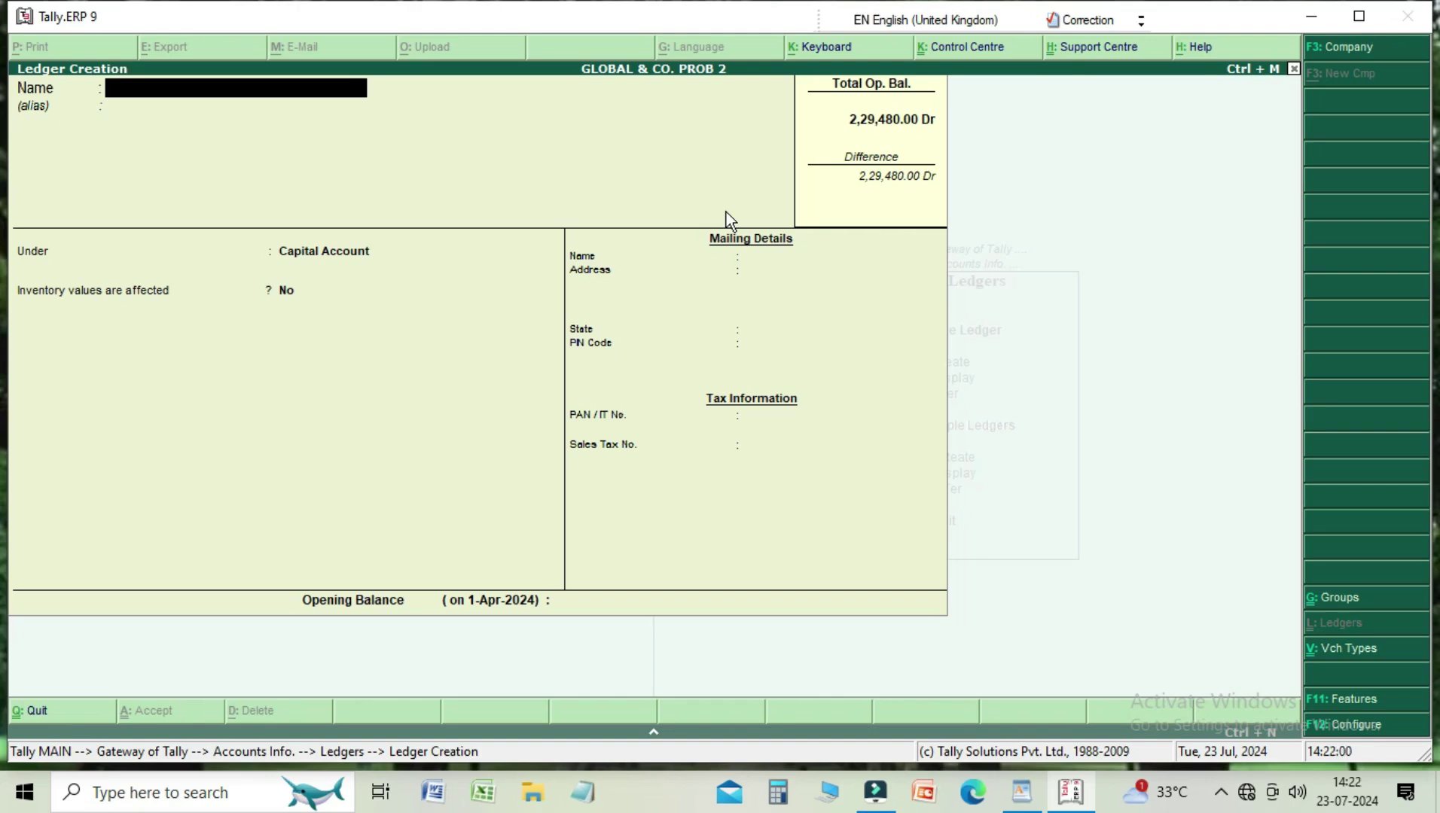
key(Escape)
key(y)
key(Escape)
key(Escape)
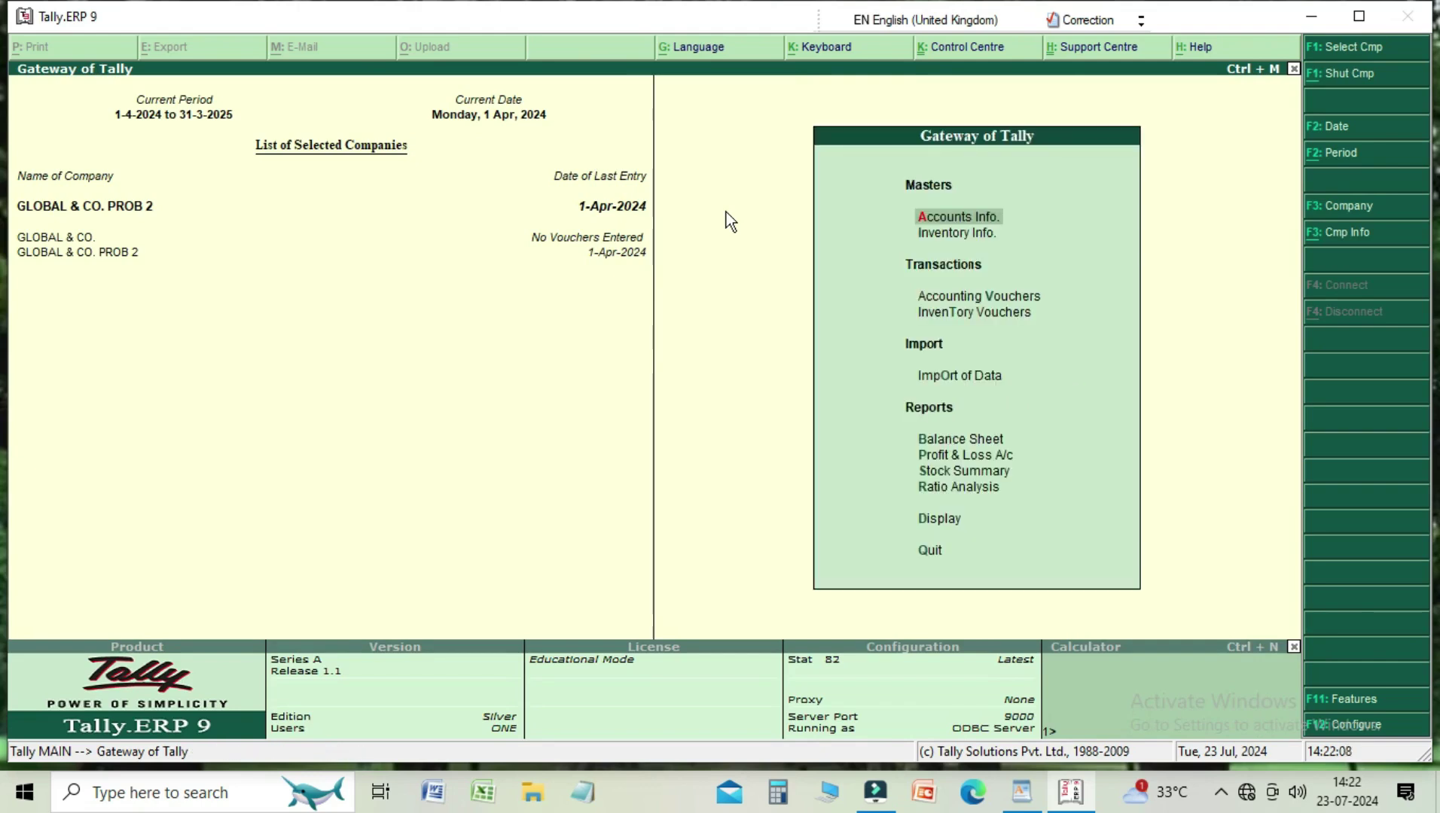
- Start a purchase voucher in accounting vouchers, switch it to voucher mode and leave its reference blank
key(Down)
key(Down)
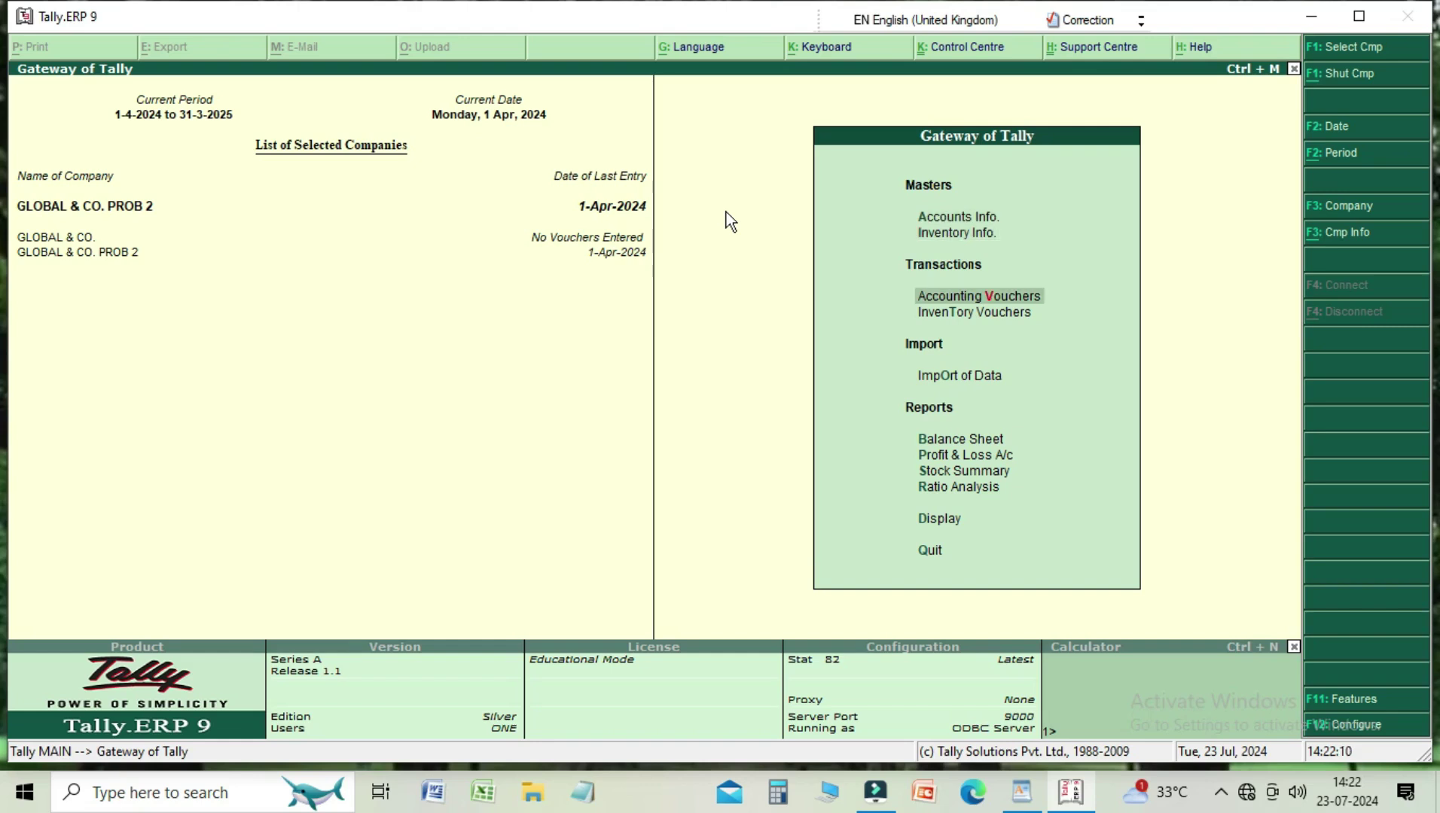
key(Return)
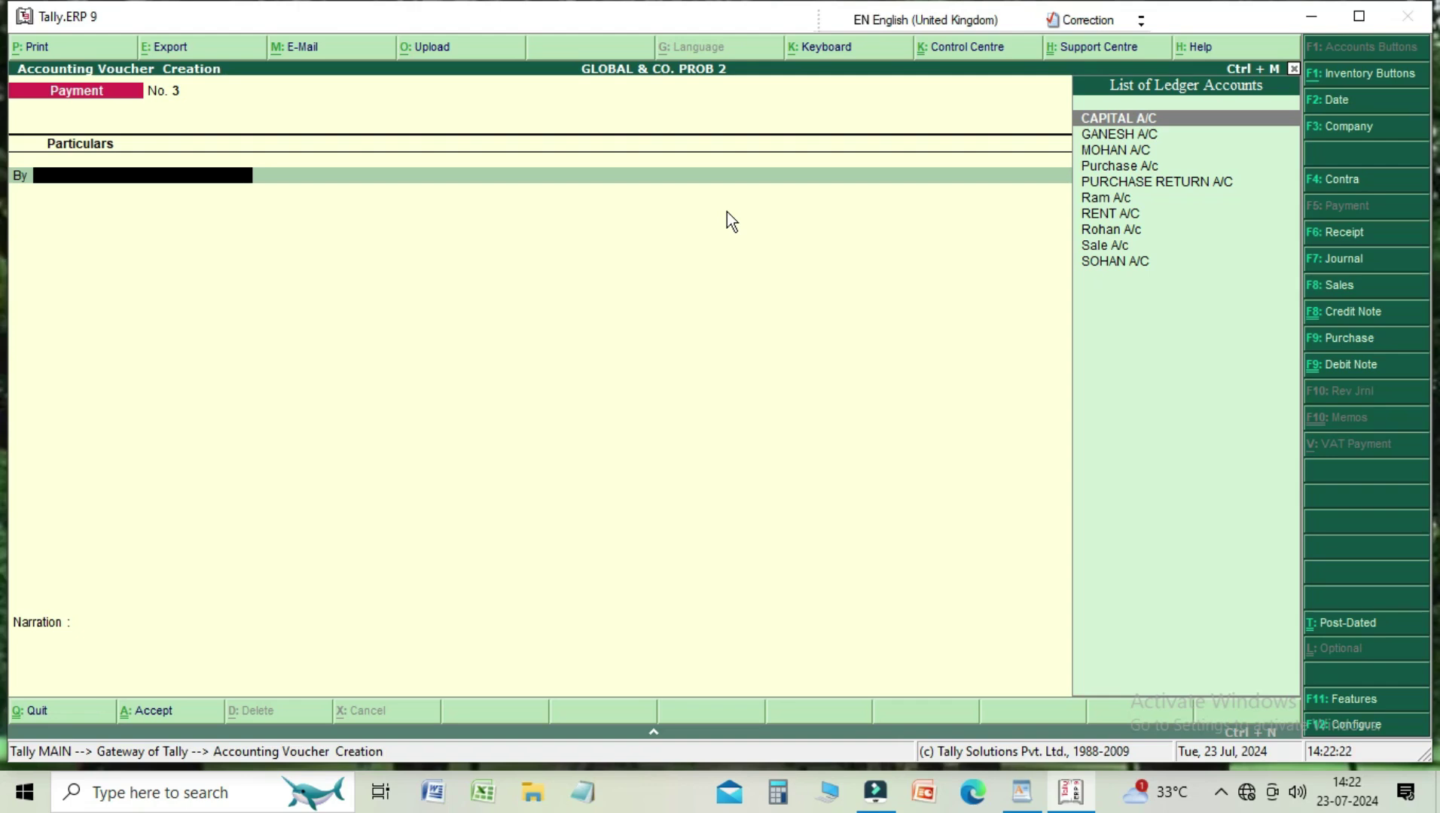
key(F9)
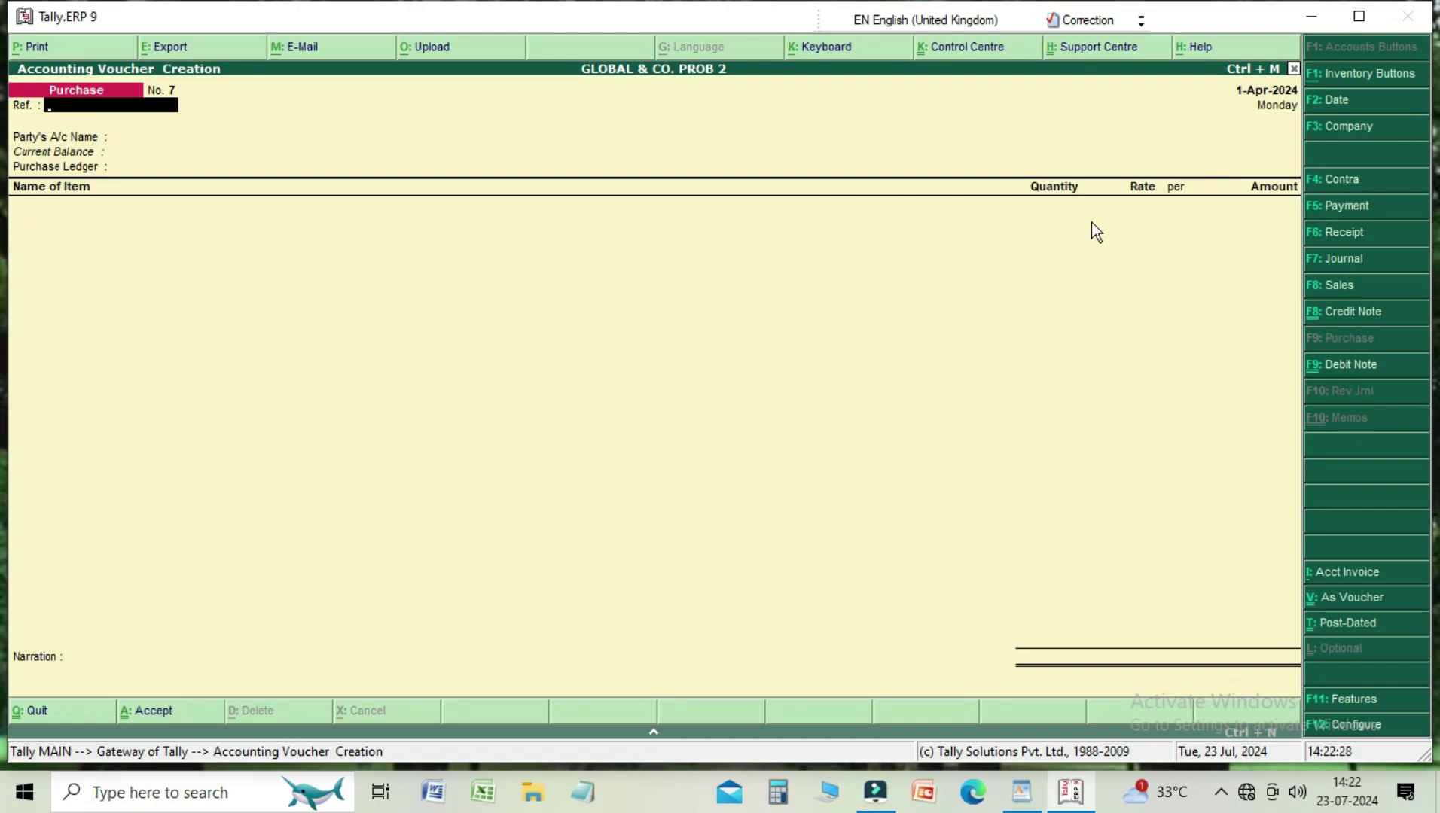
click(1367, 601)
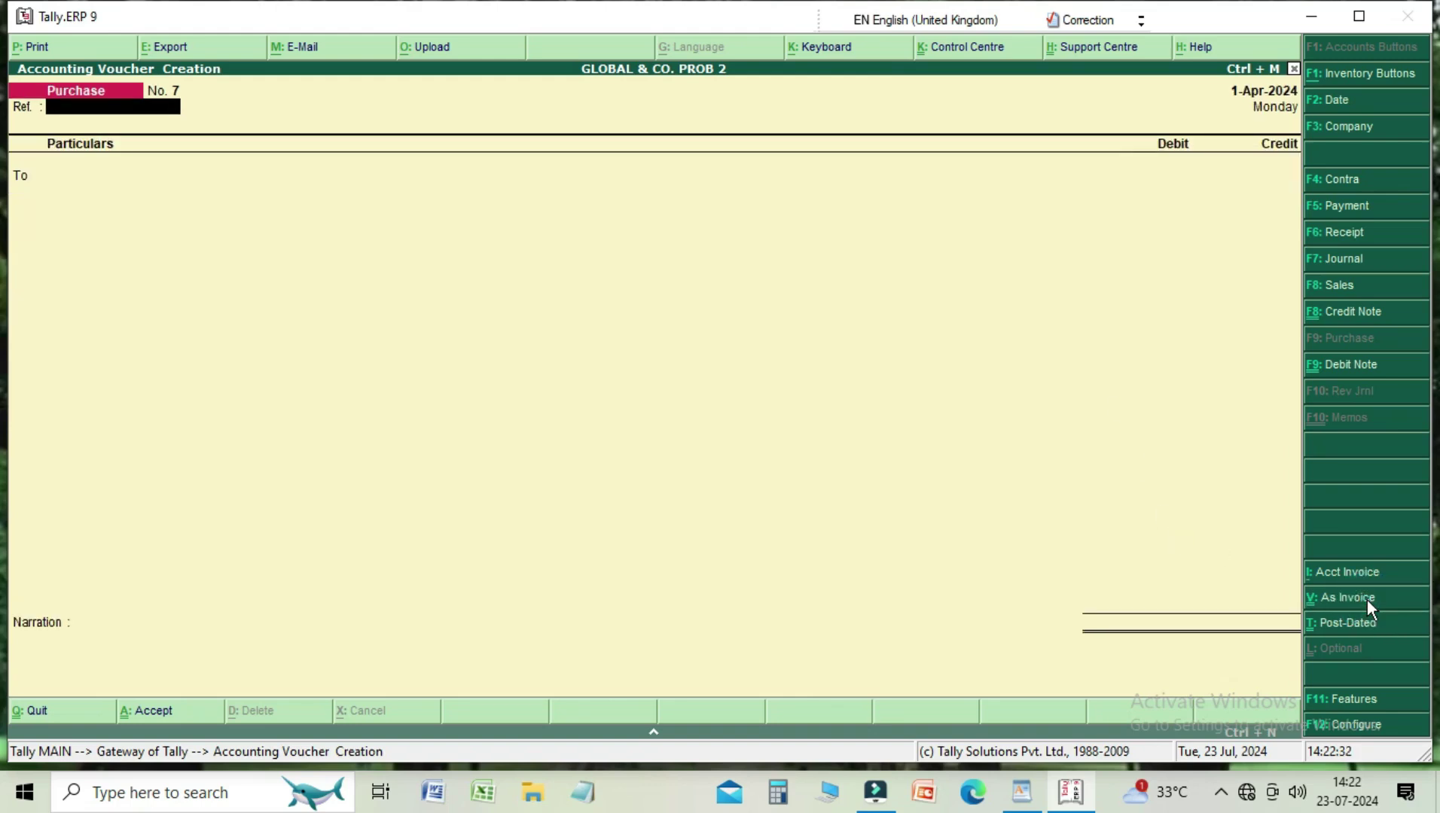
key(Return)
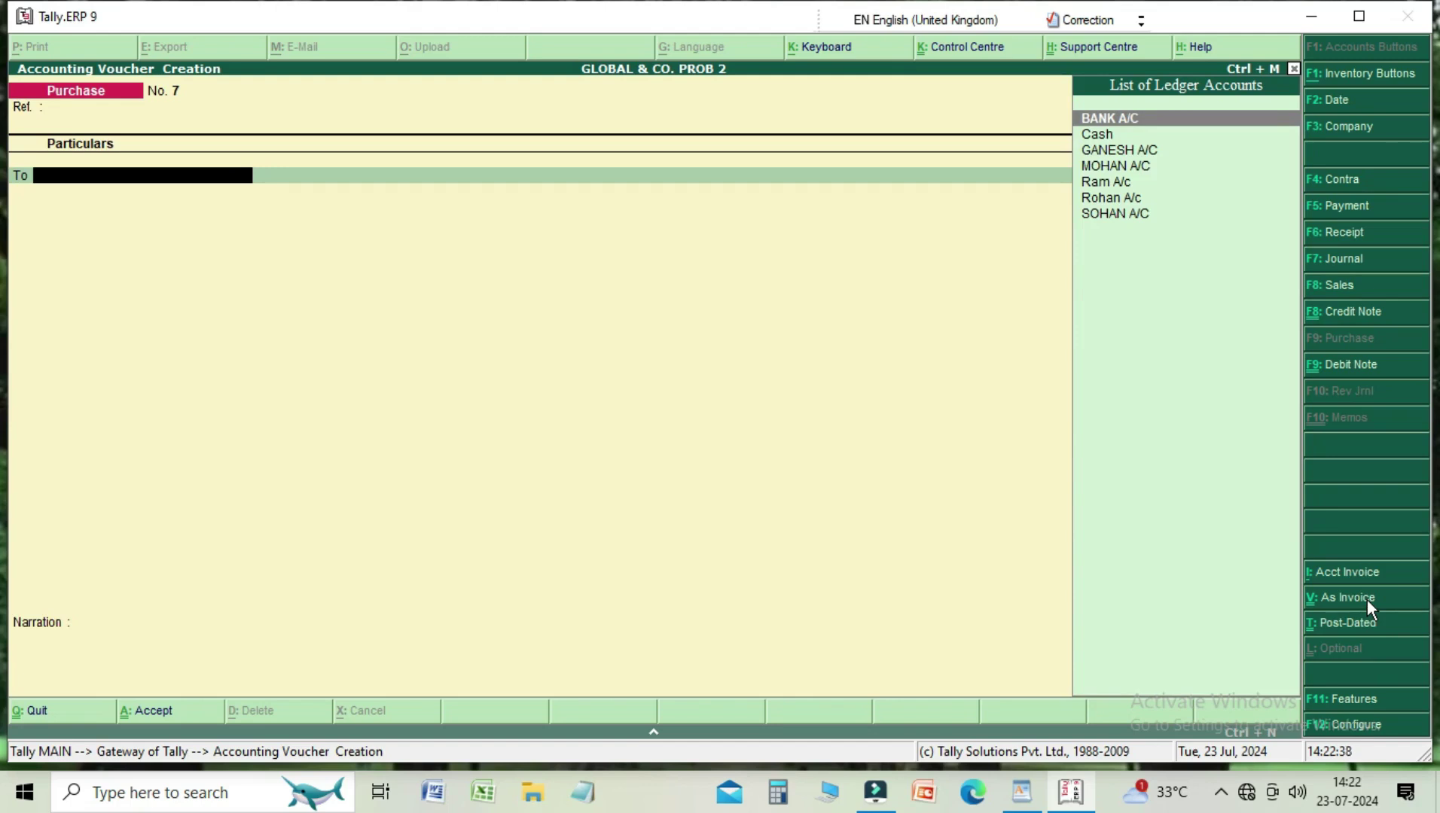
- Credit the supplier's account, second to last in the ledger list, with 500 in the purchase voucher
key(Down)
key(Down)
key(Down)
key(Down)
key(Down)
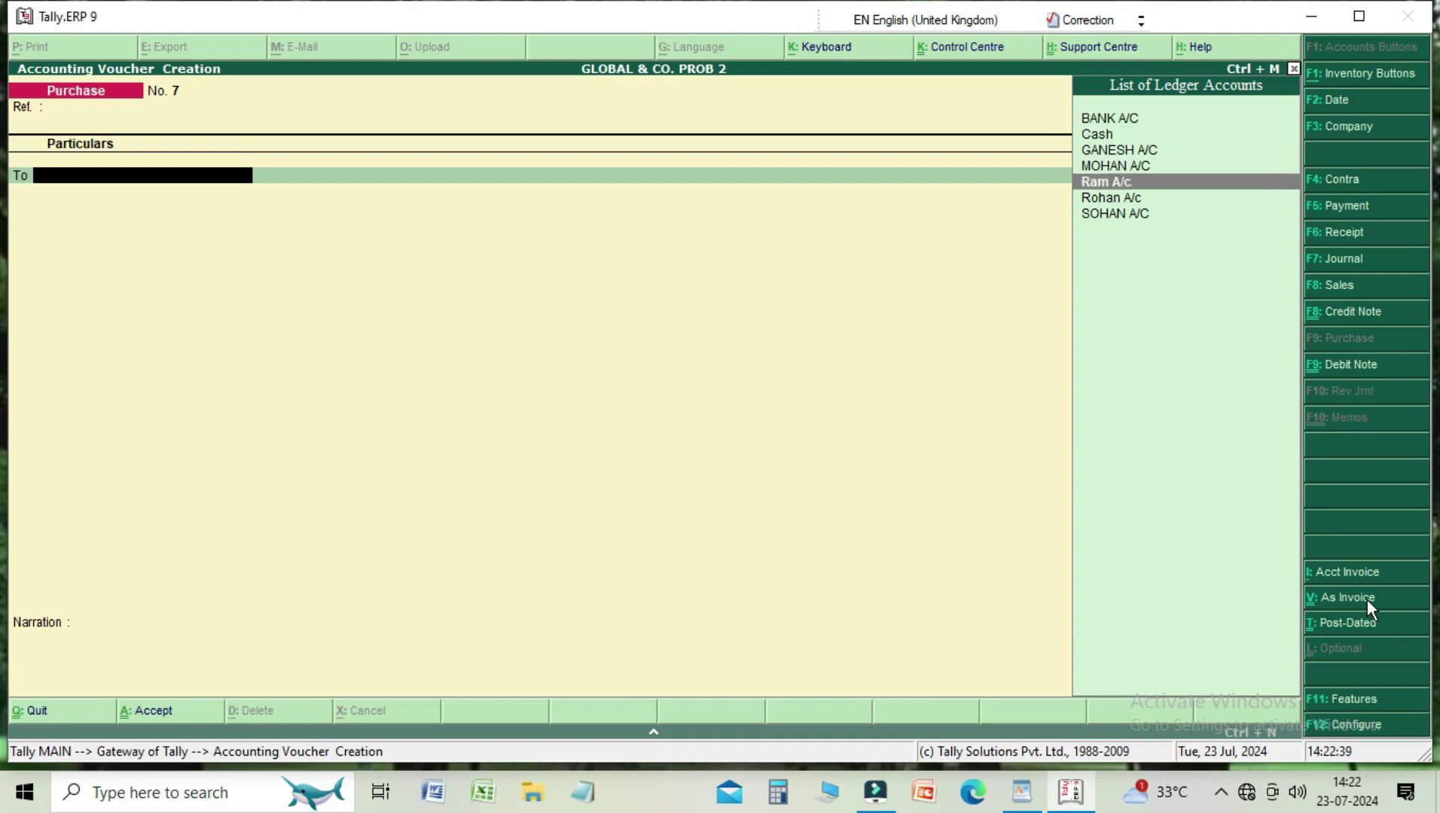
key(Return)
text(500)
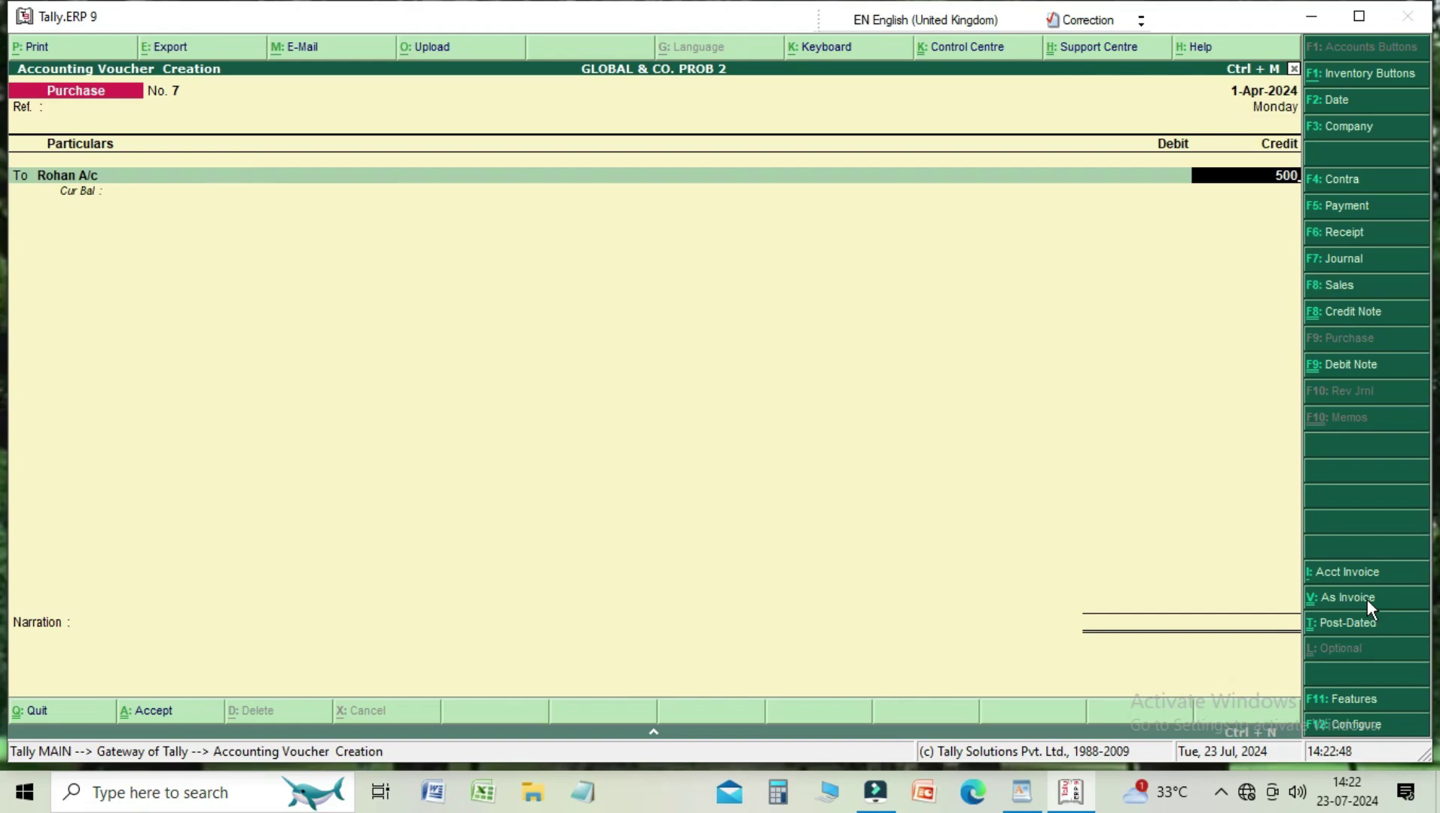
key(Return)
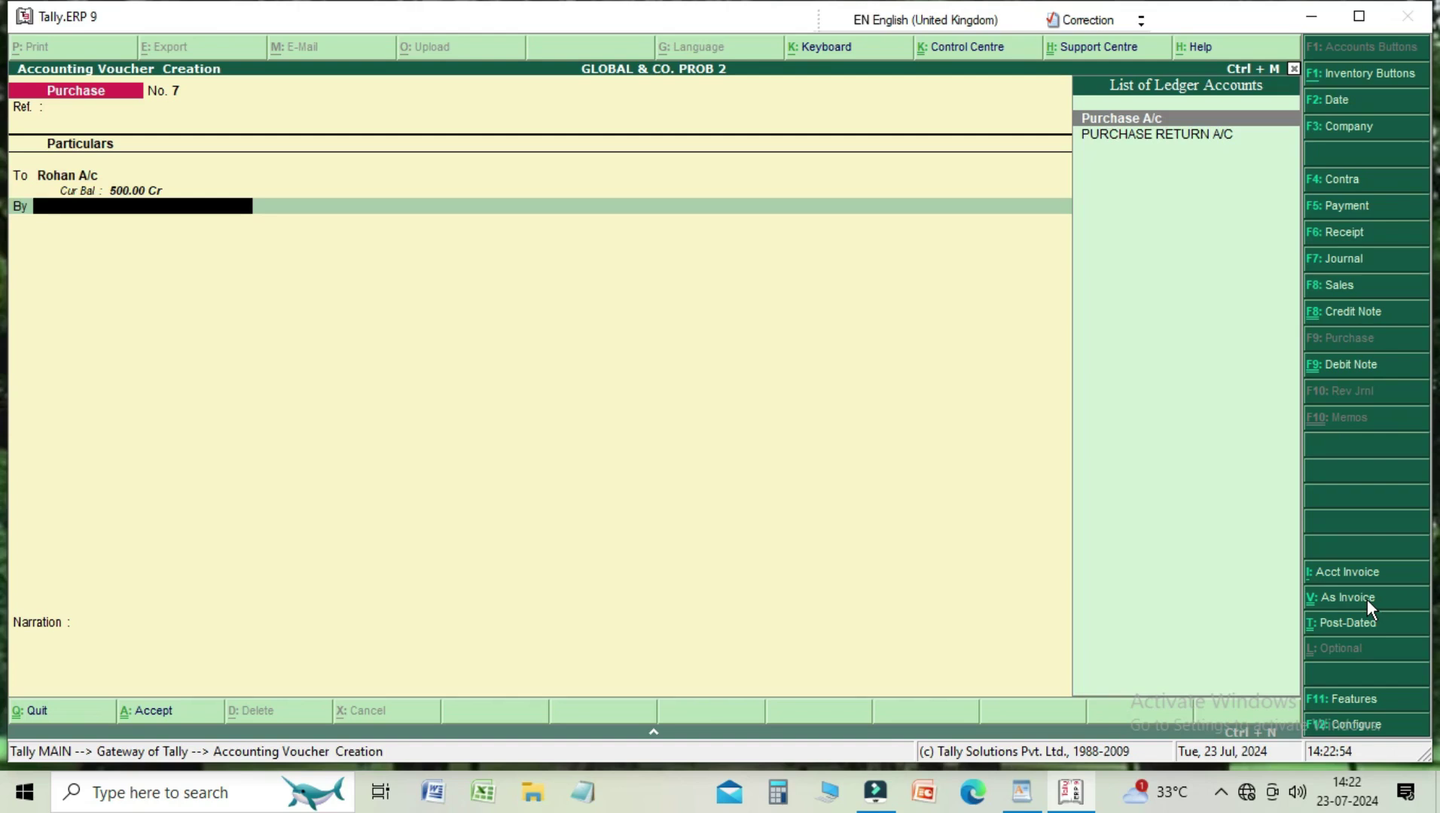
- Debit Purchase A/c with 500 as the voucher's balancing entry
key(Return)
key(Escape)
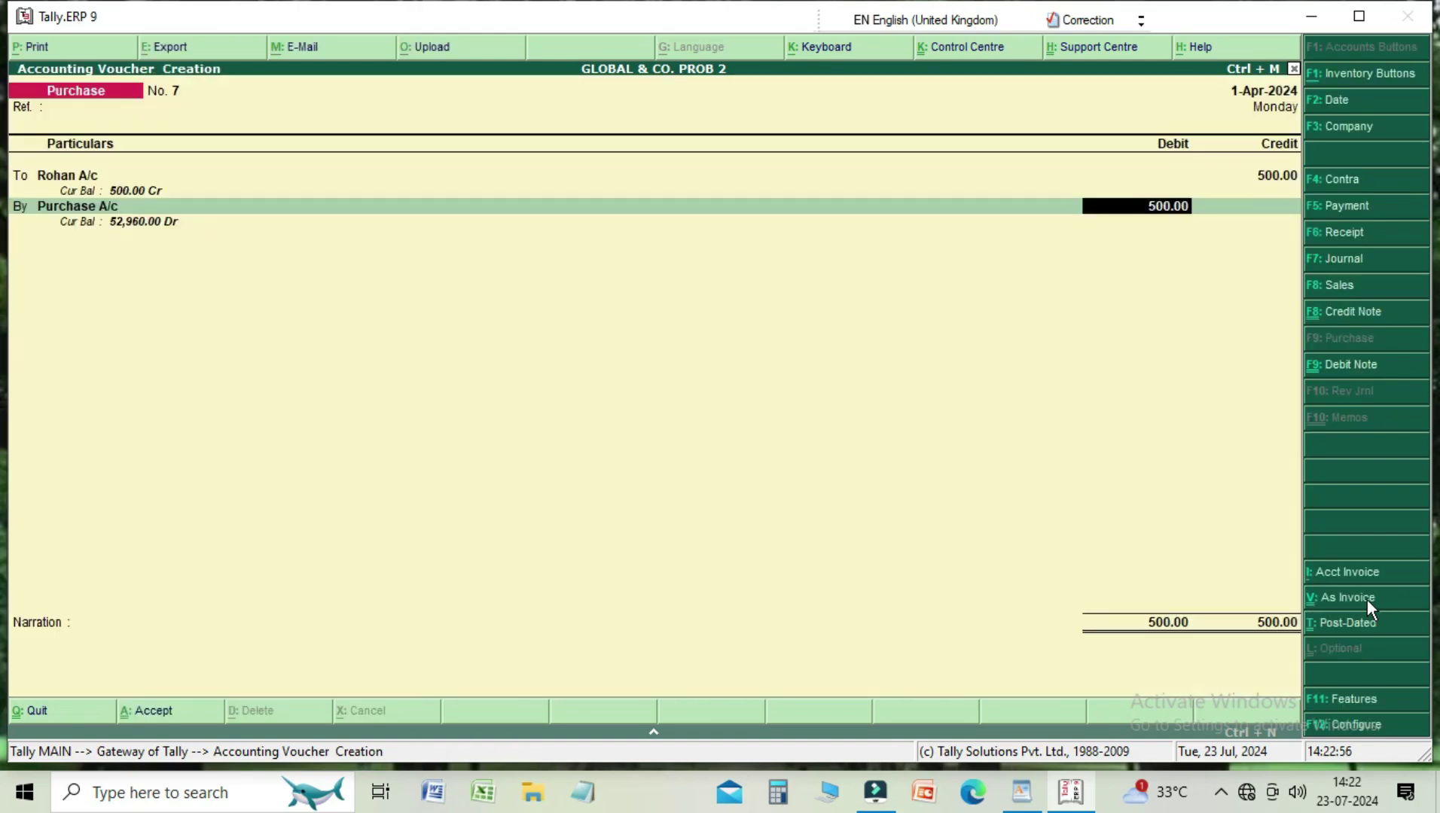
key(Return)
- Add the narration "being goods purchase from" followed by the supplier's name, save the voucher and leave voucher entry
text(being goods)
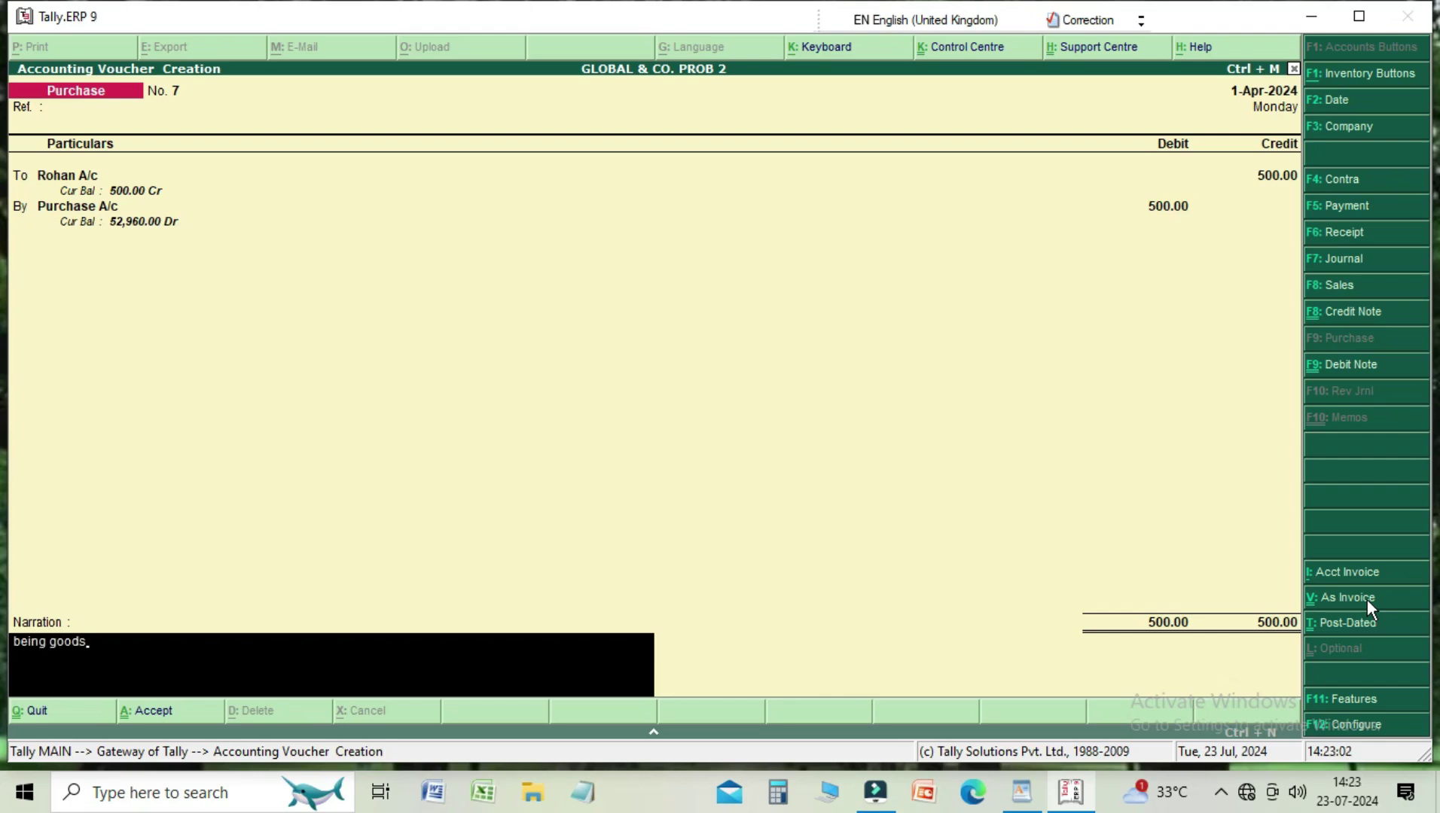
text( purchase from ram)
key(Return)
key(Return)
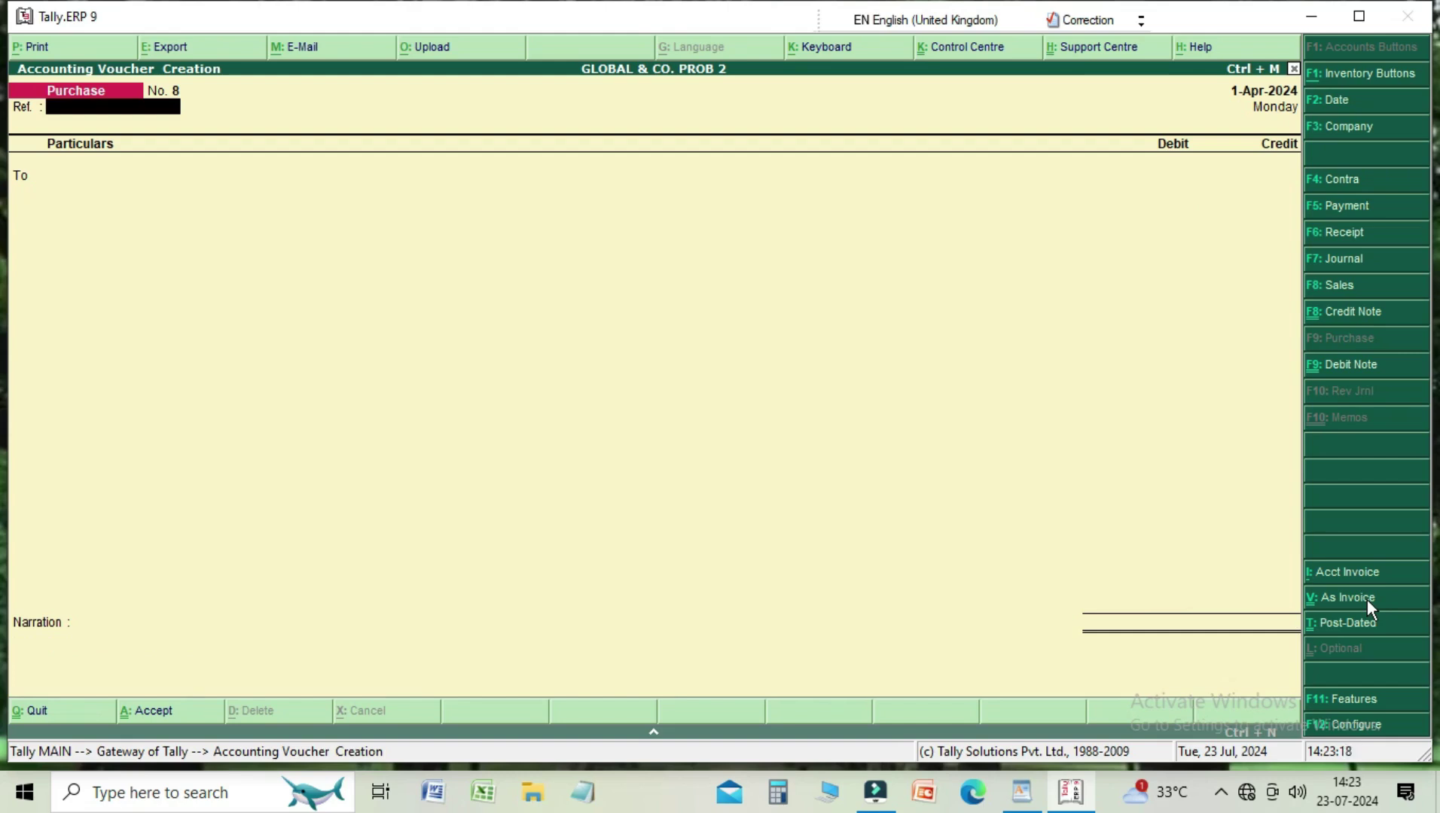
key(Escape)
key(Return)
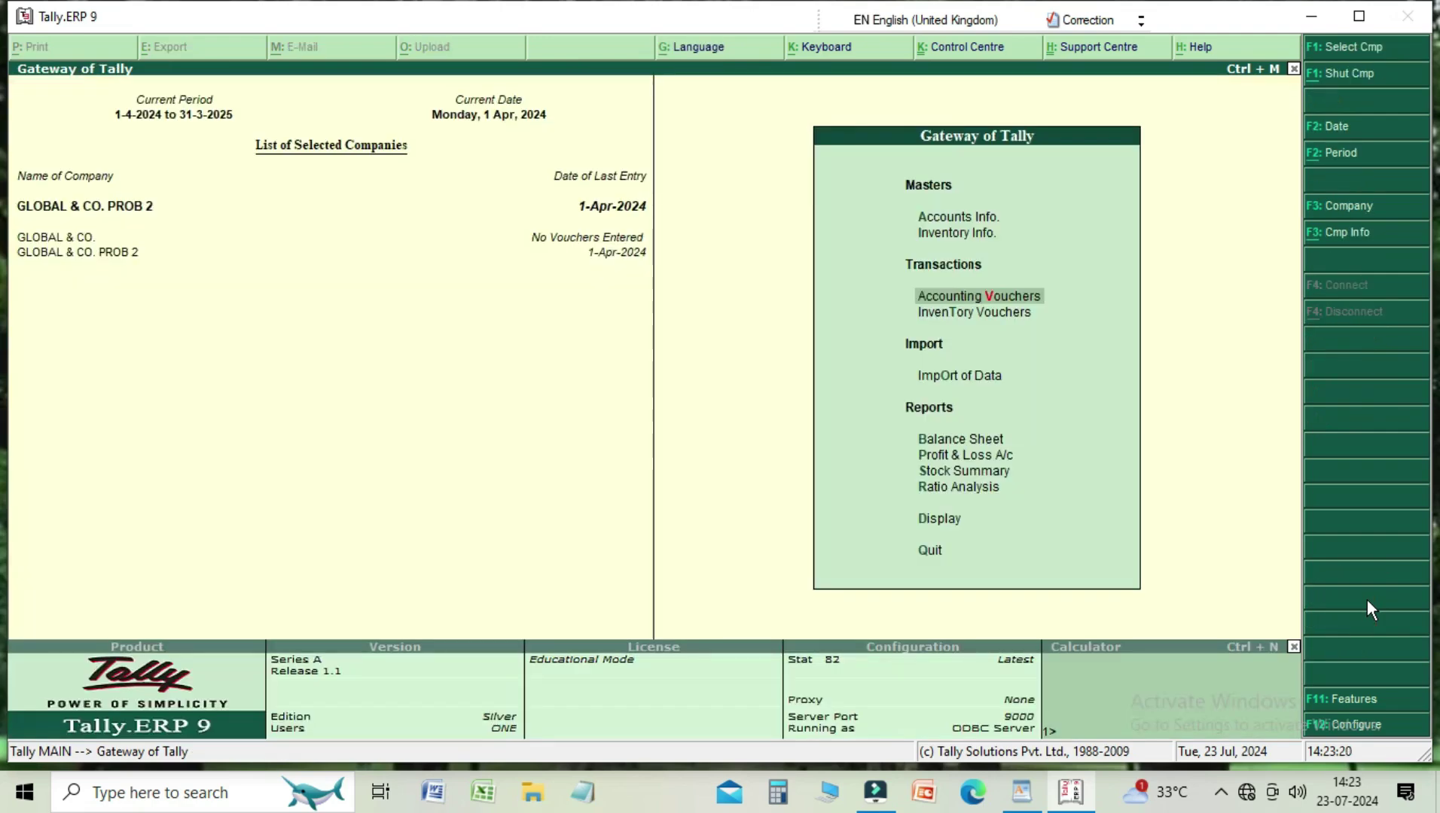
- Open the Account Books among the display reports
key(Down)
key(Down)
key(Down)
key(Down)
key(Down)
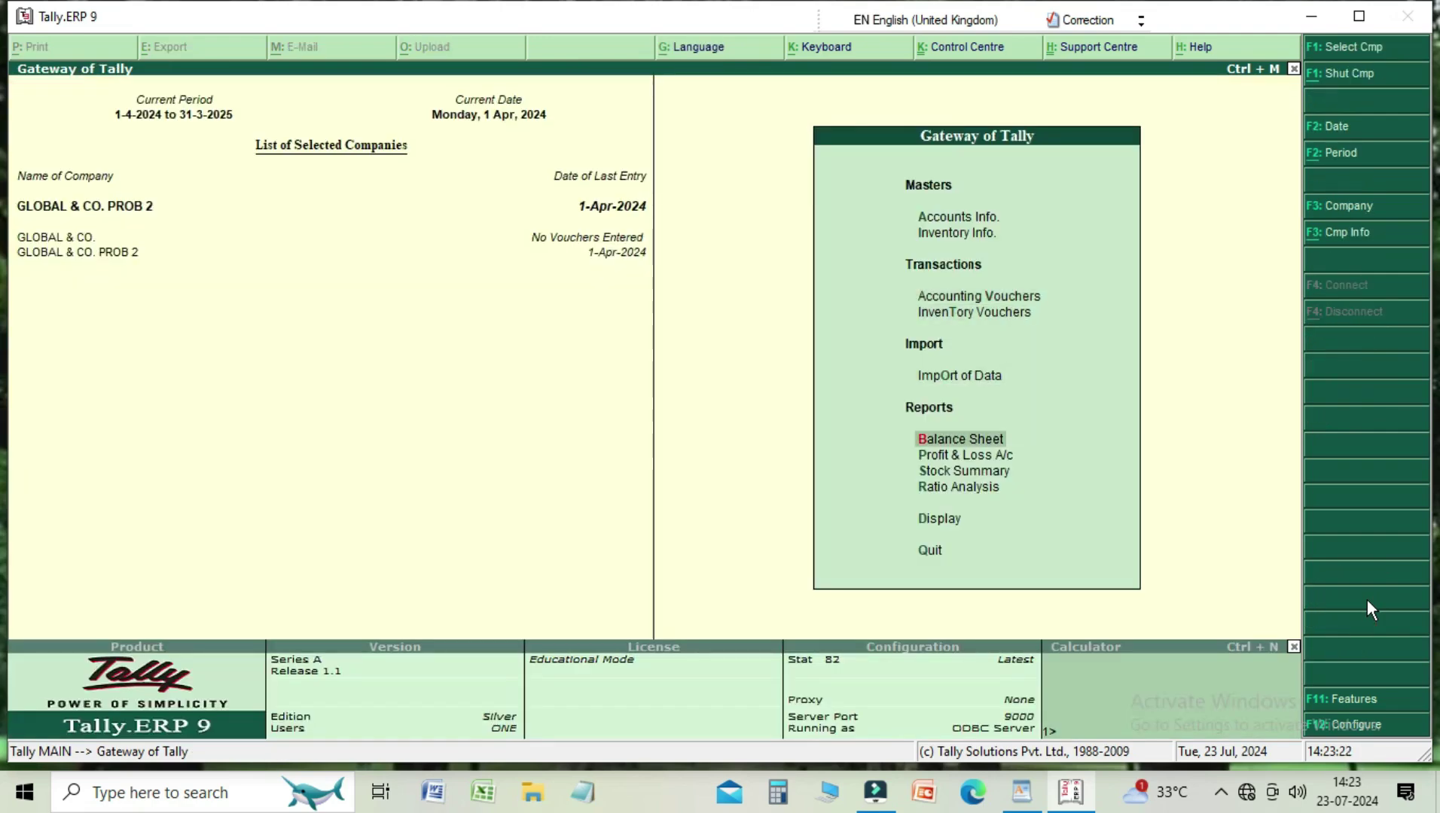
key(Up)
key(Up)
key(Up)
key(Up)
key(Up)
key(Down)
key(Down)
key(Down)
key(Down)
key(Down)
key(Down)
key(Down)
key(Down)
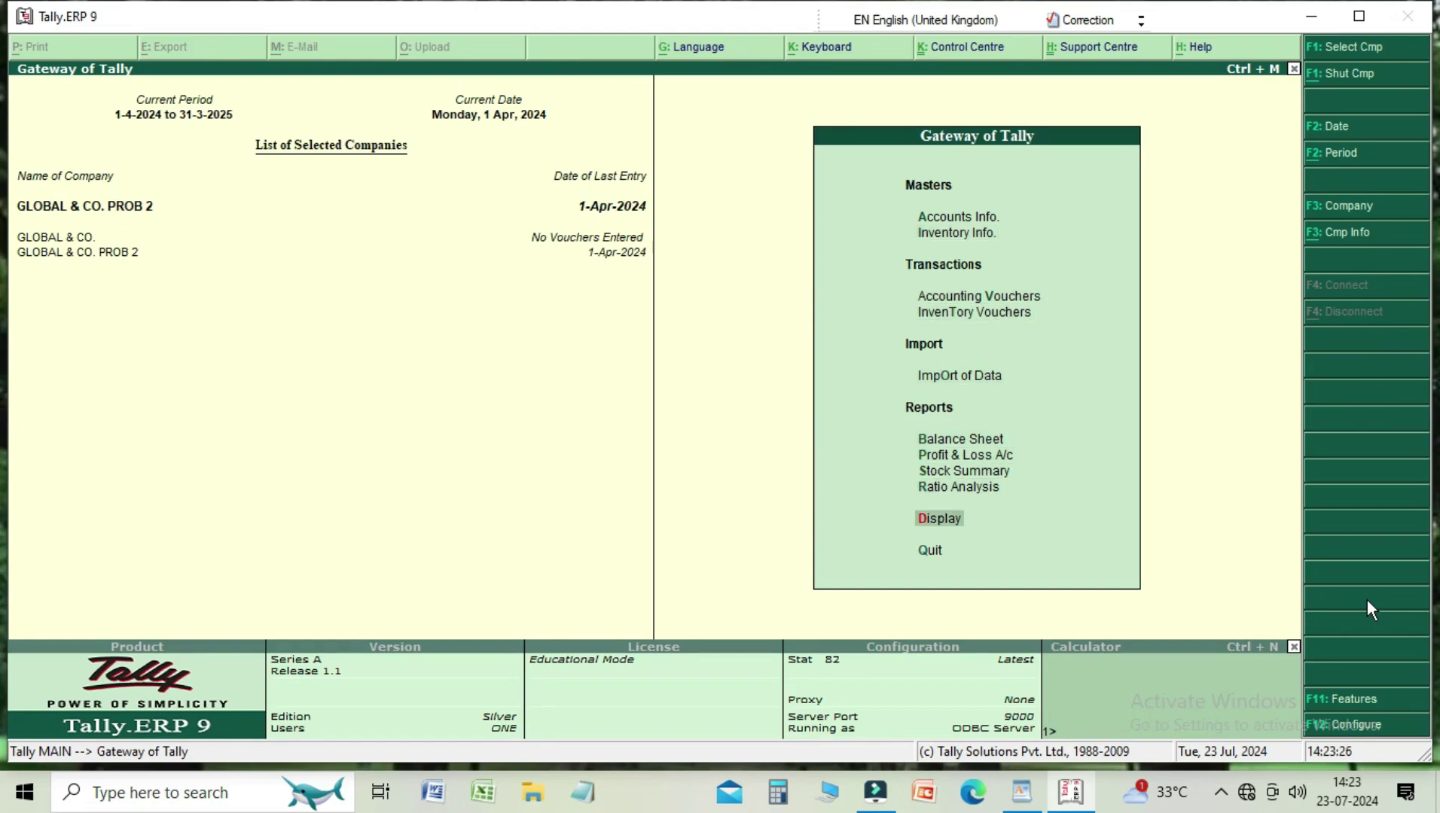
key(Return)
key(Down)
key(Down)
key(Return)
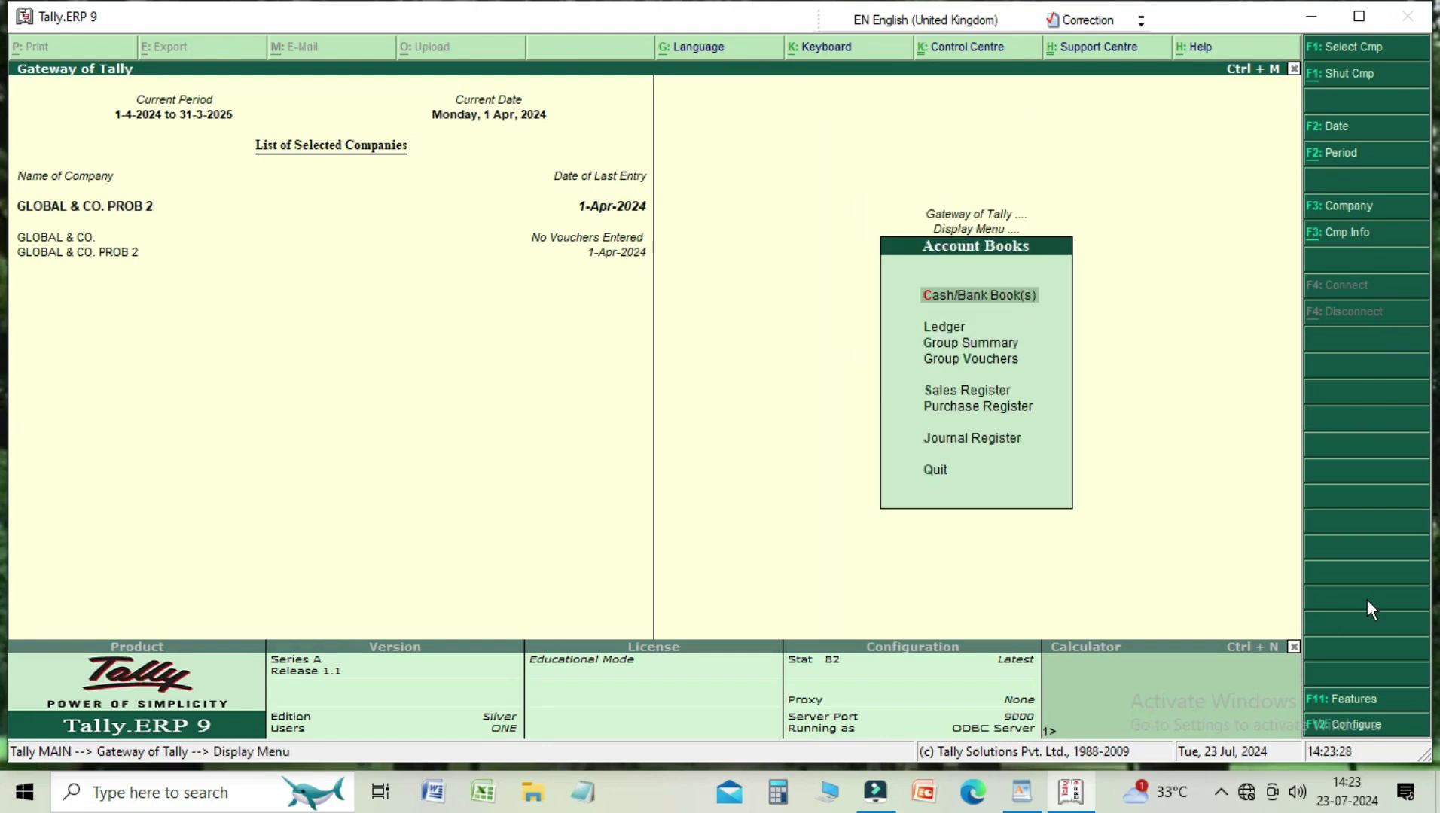
- Review the credited supplier's ledger vouchers, including the details of the purchase voucher, and close the ledger report
key(Down)
key(Return)
key(Down)
key(Down)
key(Down)
key(Down)
key(Down)
key(Down)
key(Down)
key(Down)
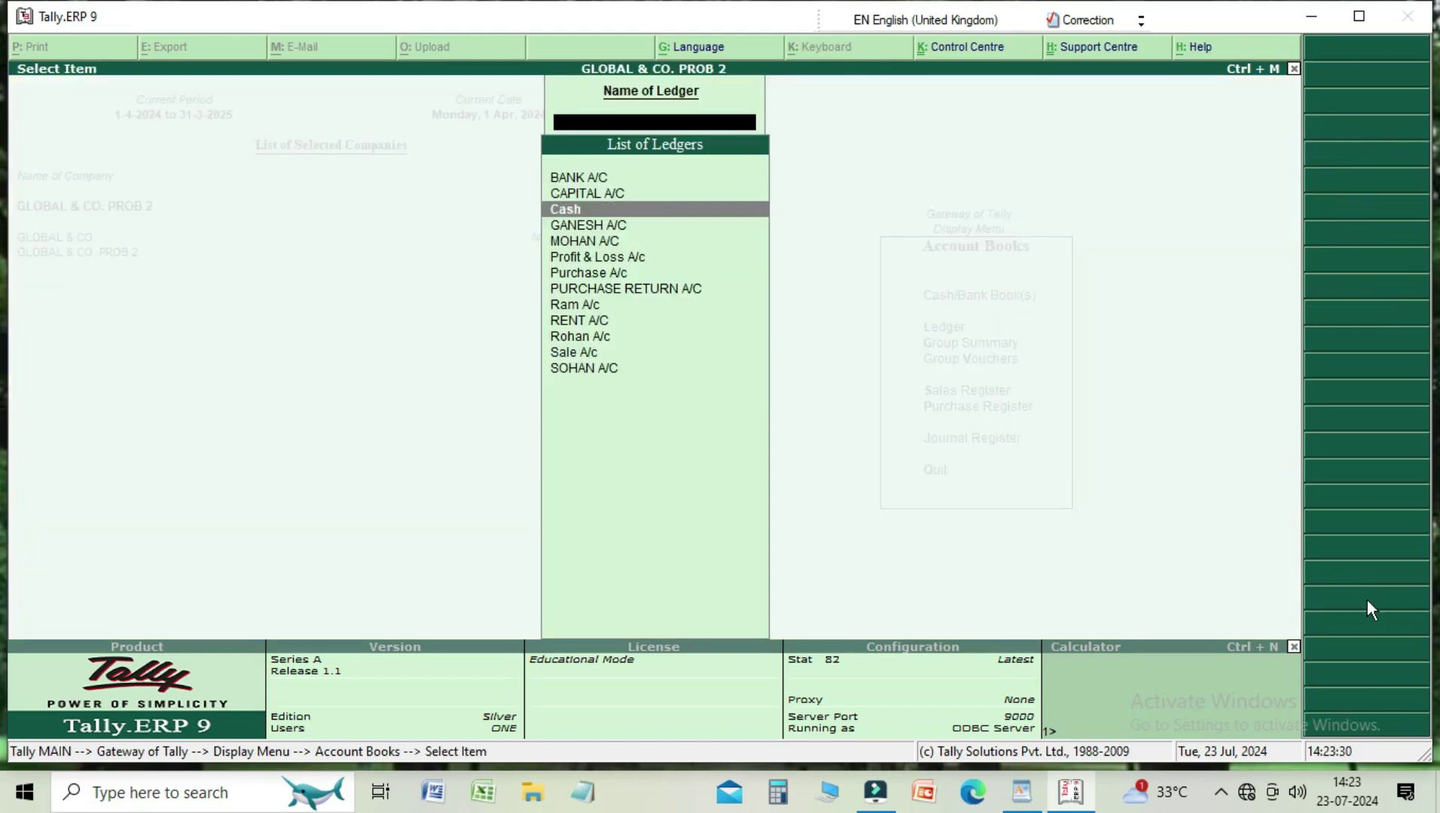
key(Down)
key(Down)
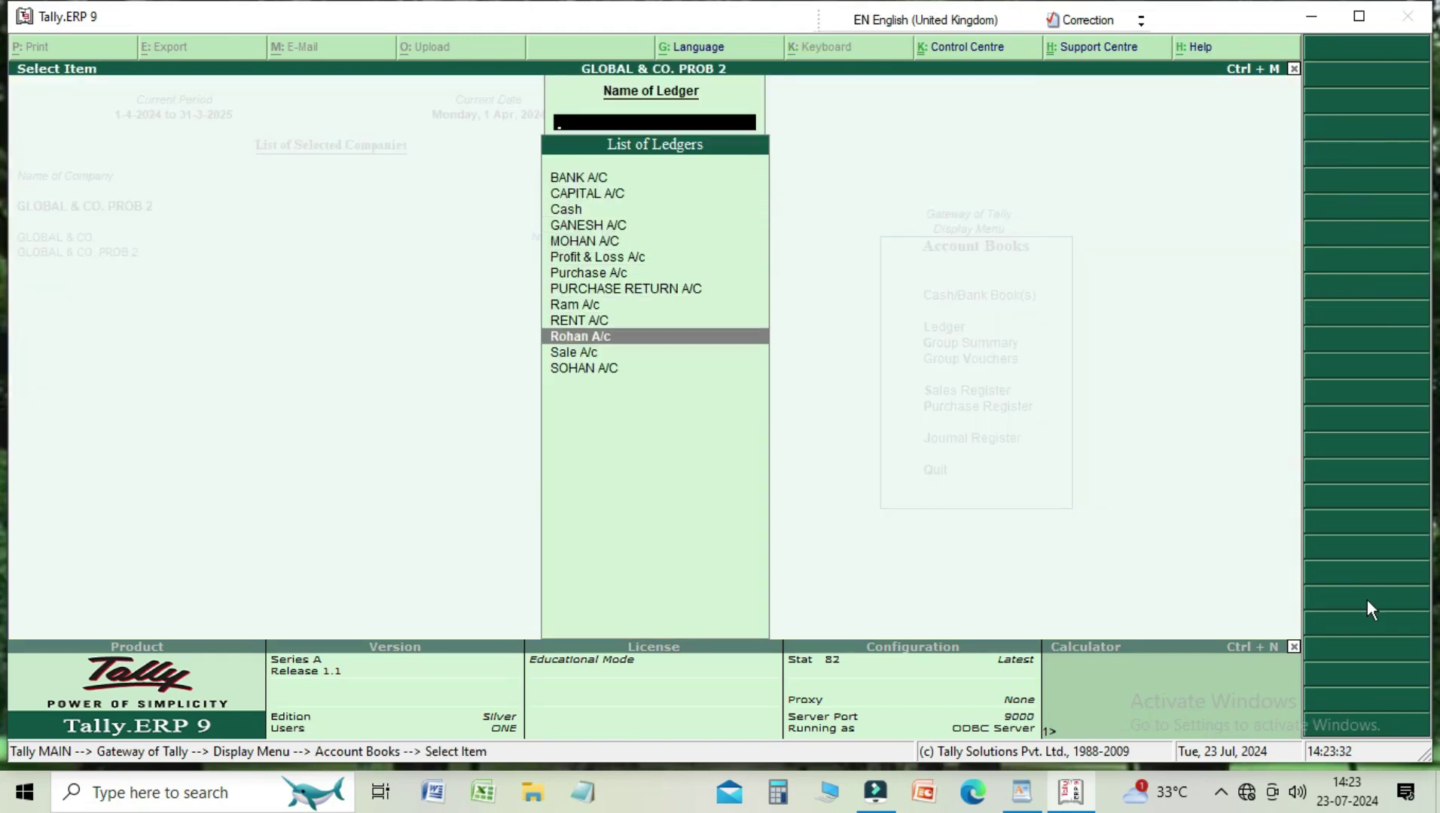
key(Return)
key(Return)
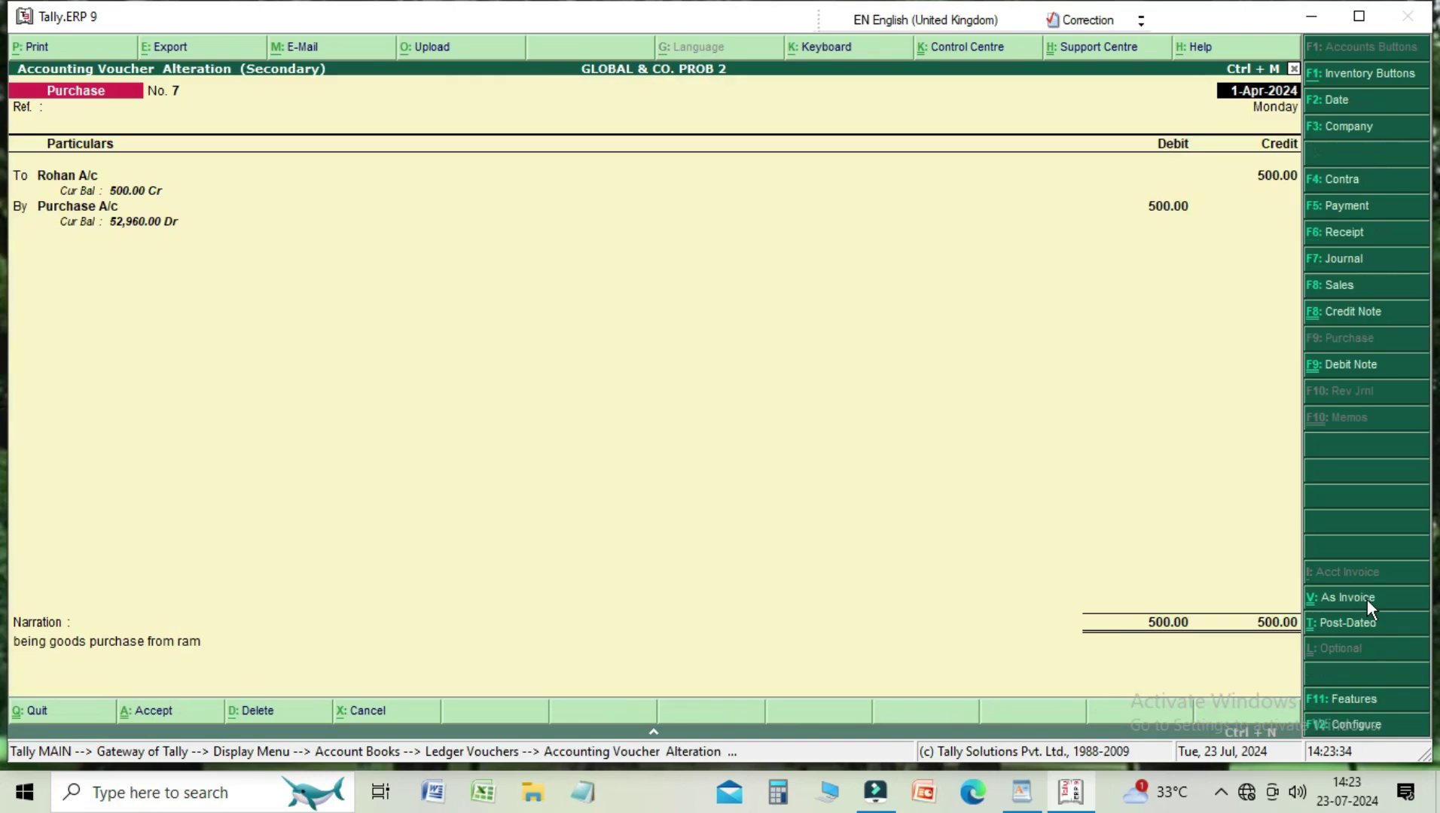
key(Escape)
key(Return)
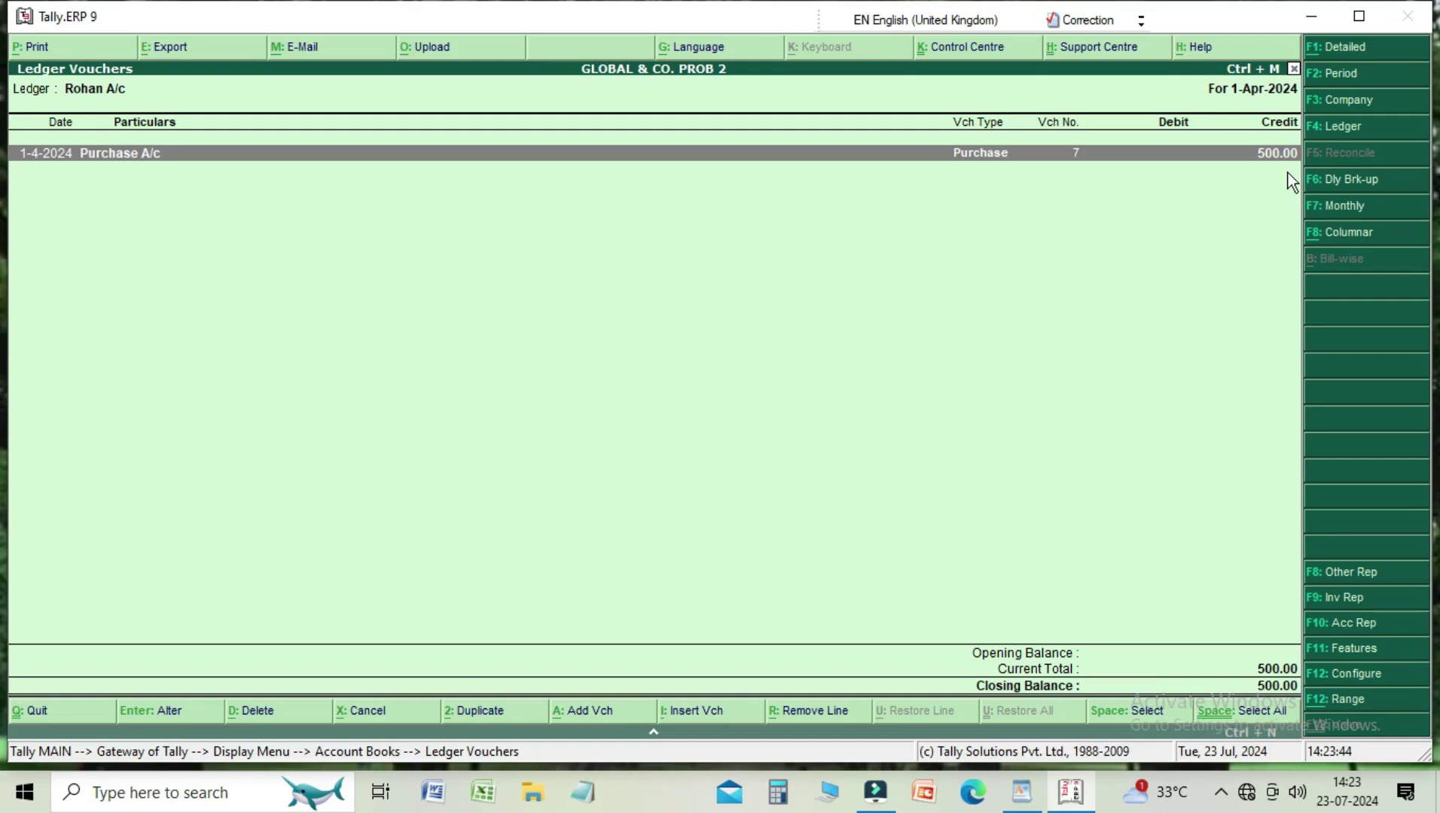
key(Escape)
key(Escape)
key(Escape)
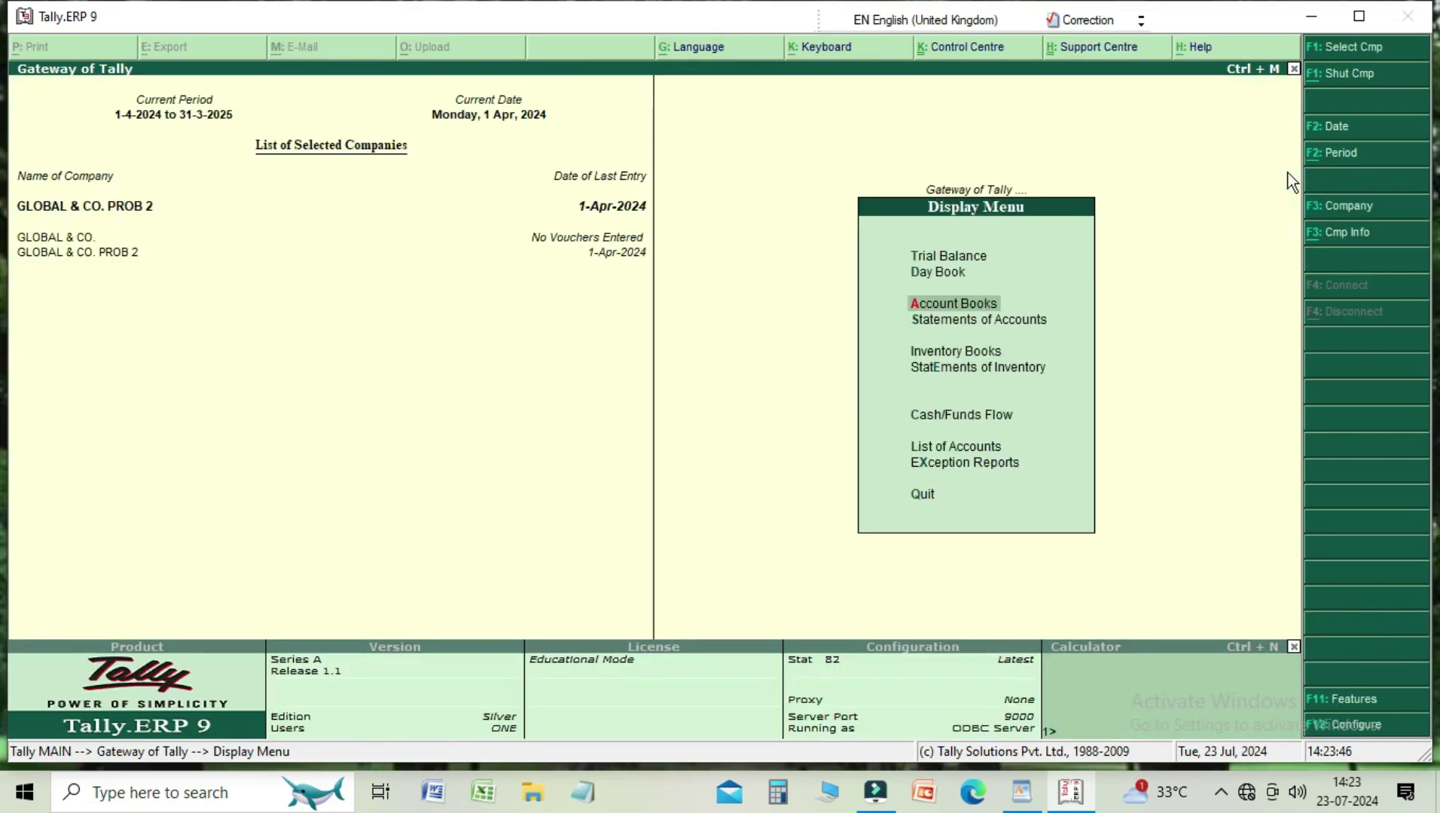
- Return to accounting voucher entry and set the new purchase voucher's date to 2-4-2024
key(Escape)
key(Up)
key(Up)
key(Up)
key(Up)
key(Up)
key(Up)
key(Up)
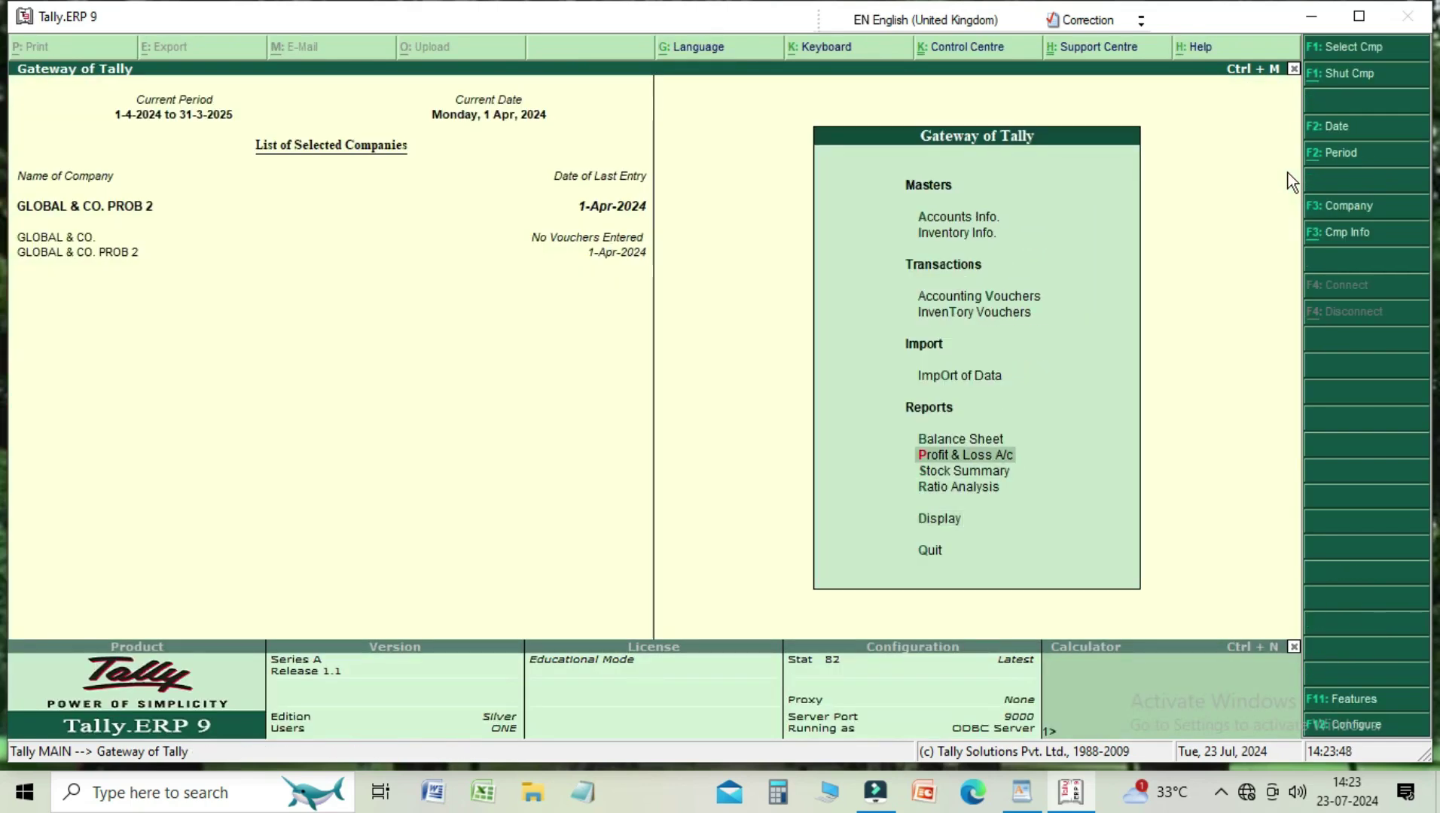
key(Return)
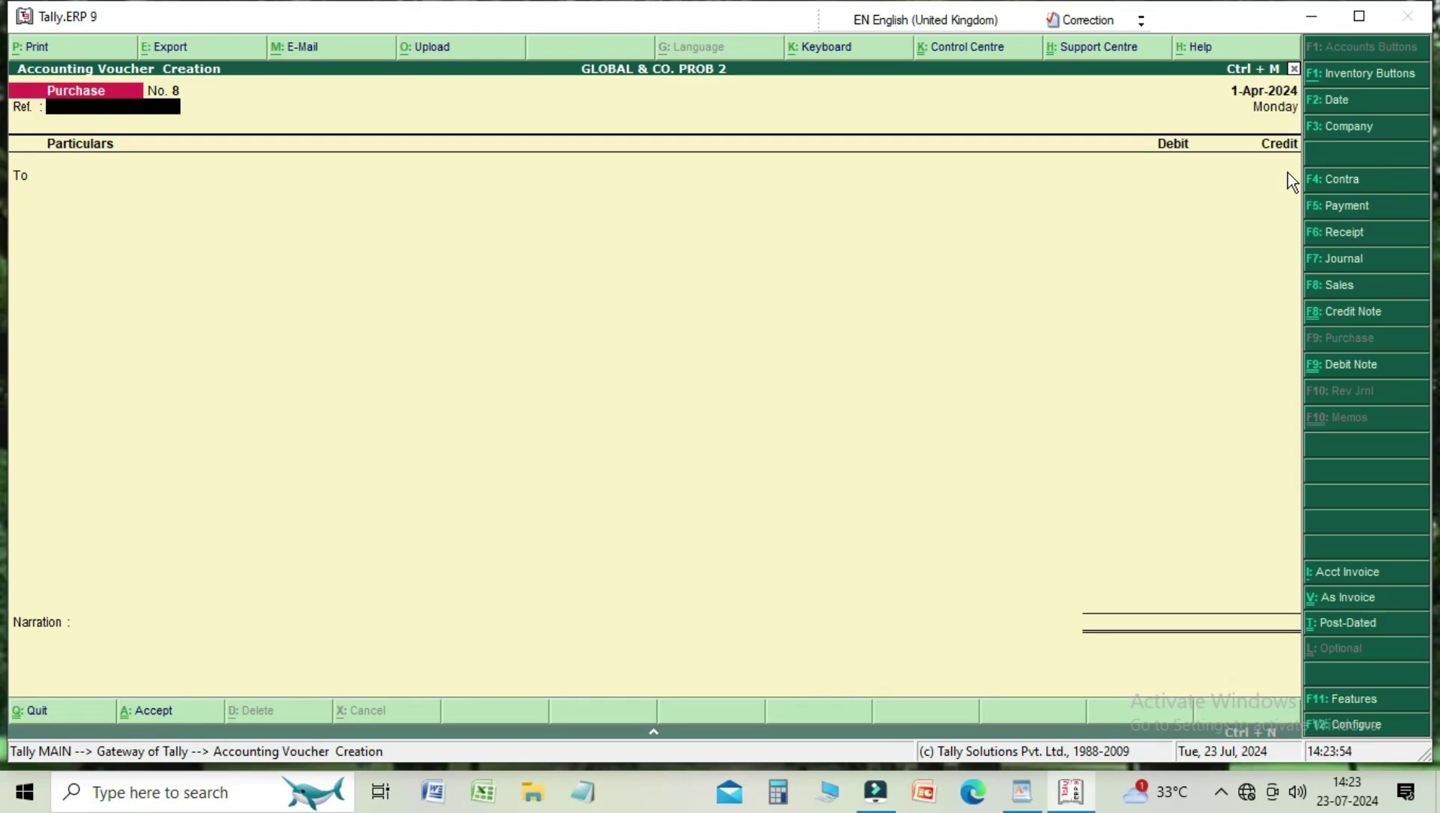
key(F2)
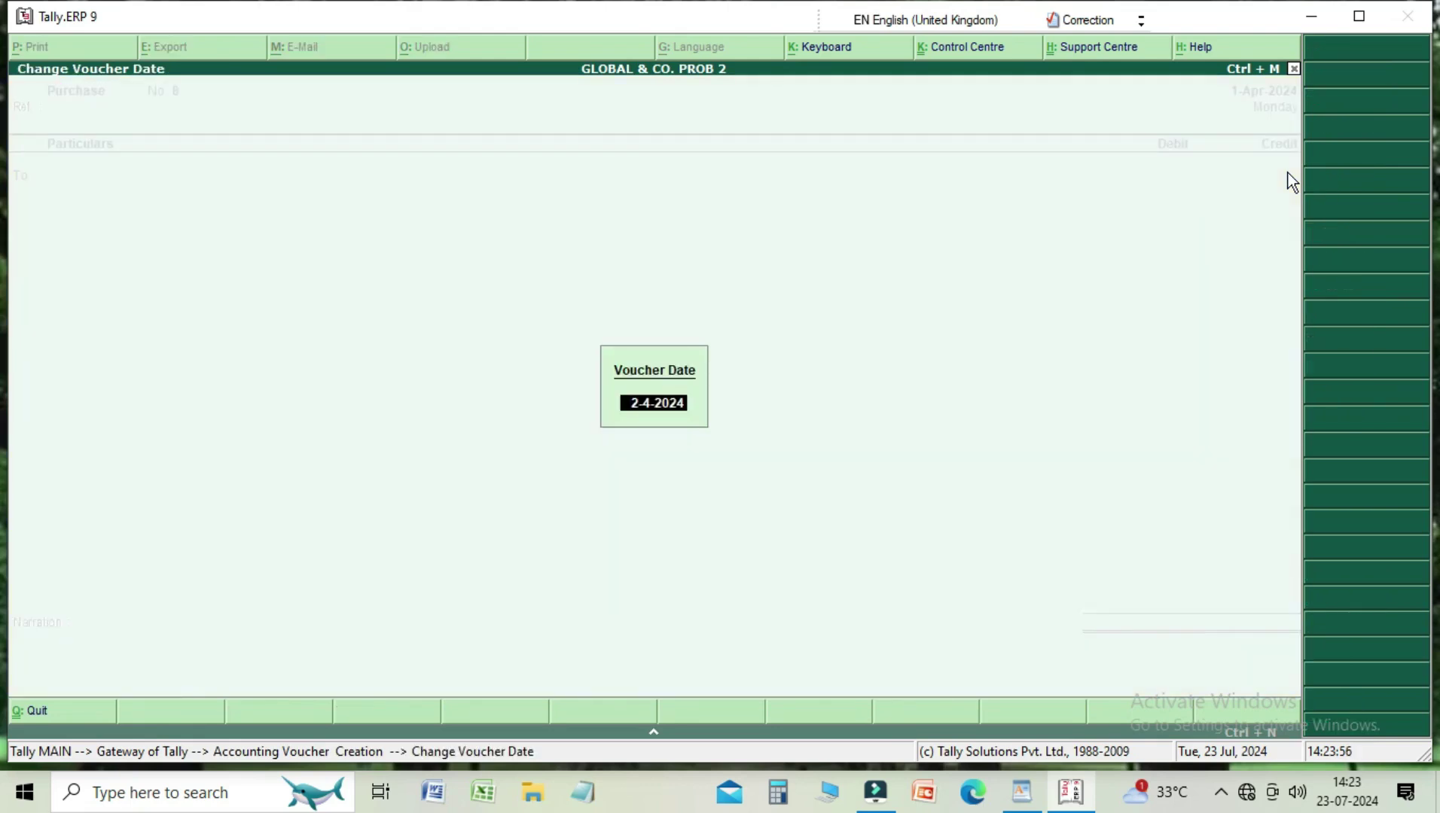
key(Return)
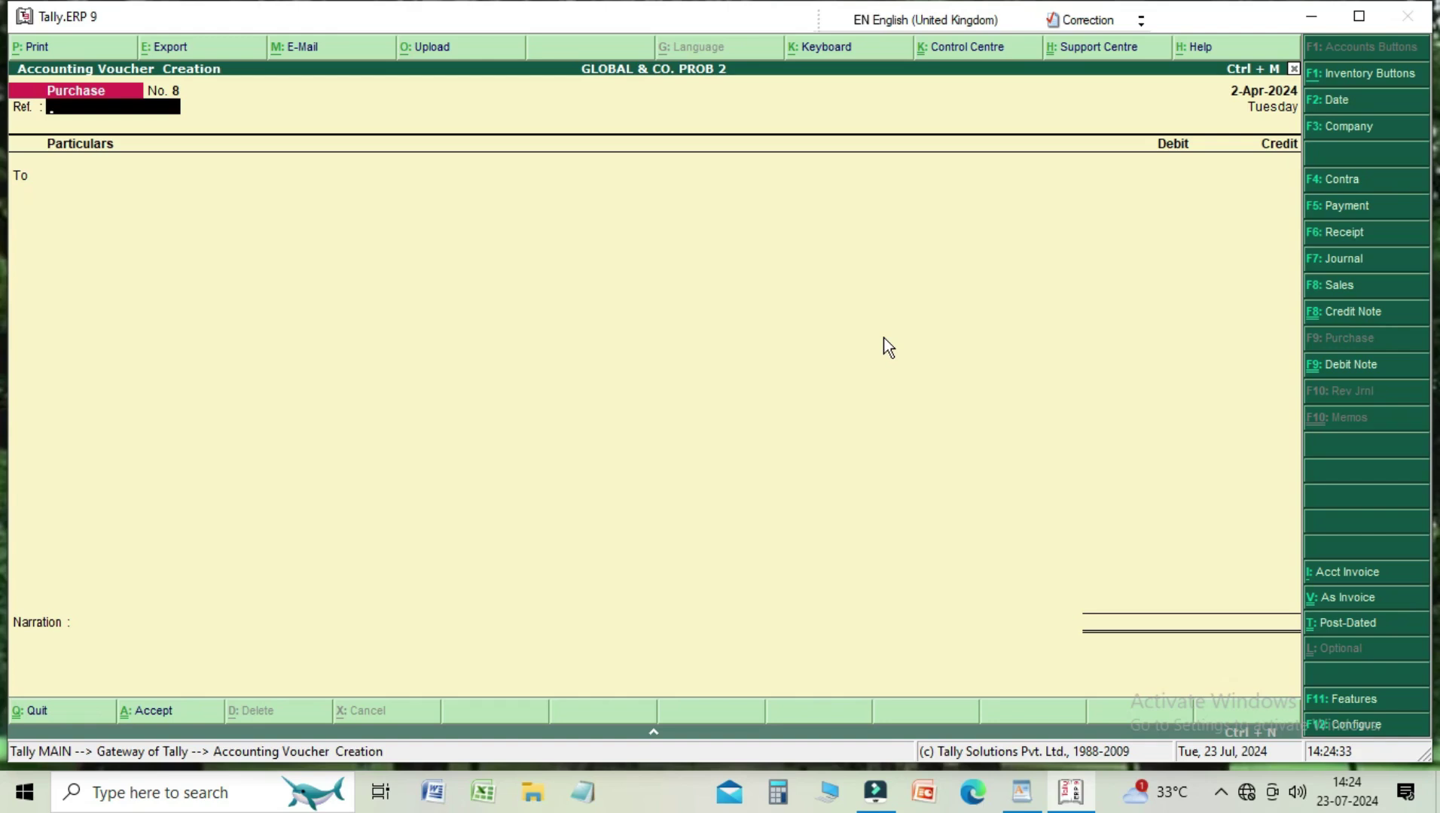
- Set invoice mode to Yes for both credit notes and debit notes in the company's accounting features and save
key(F11)
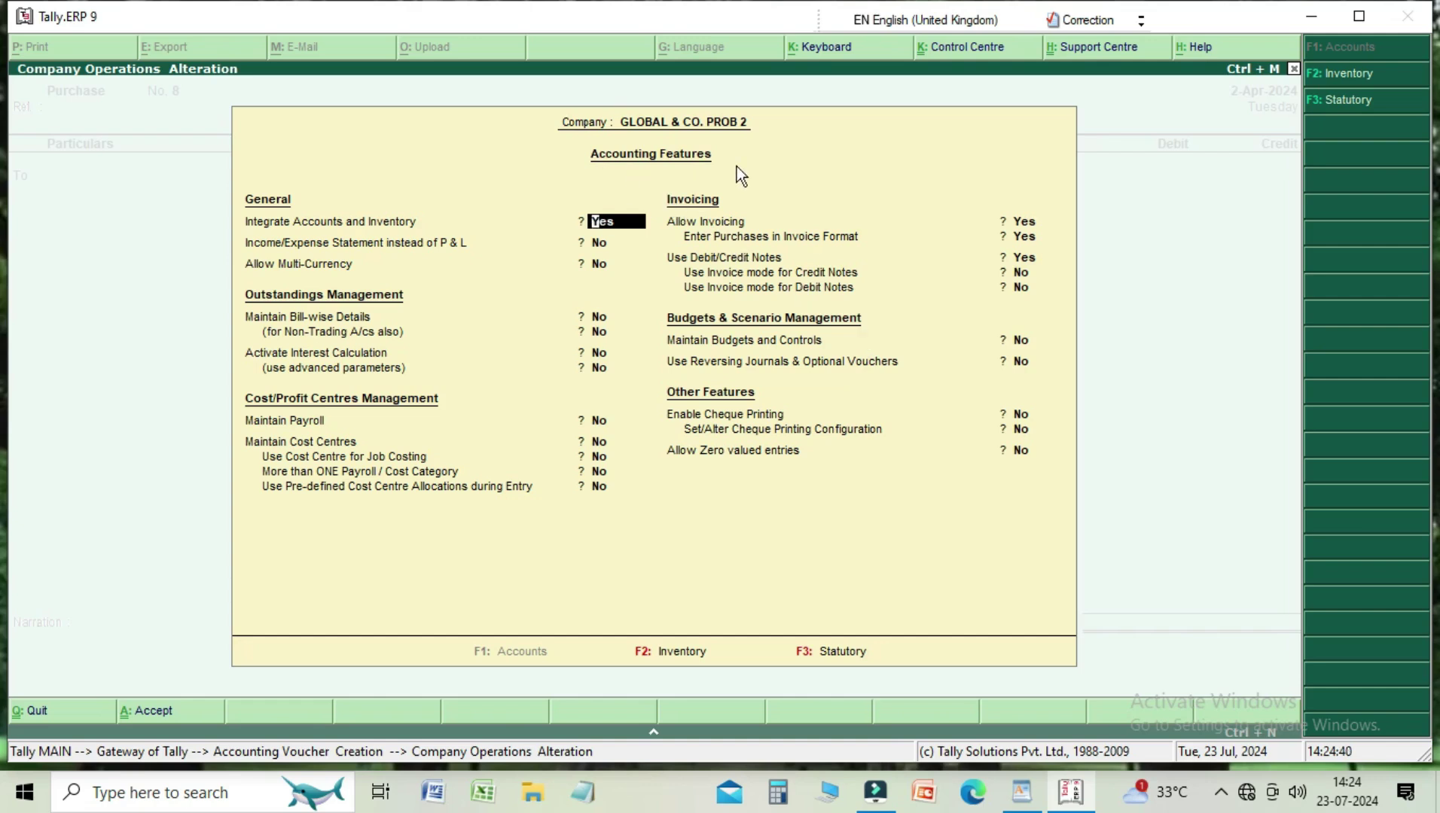
key(Return)
key(Return)
key(Return)
key(Return)
key(Return)
key(Return)
key(Return)
key(Return)
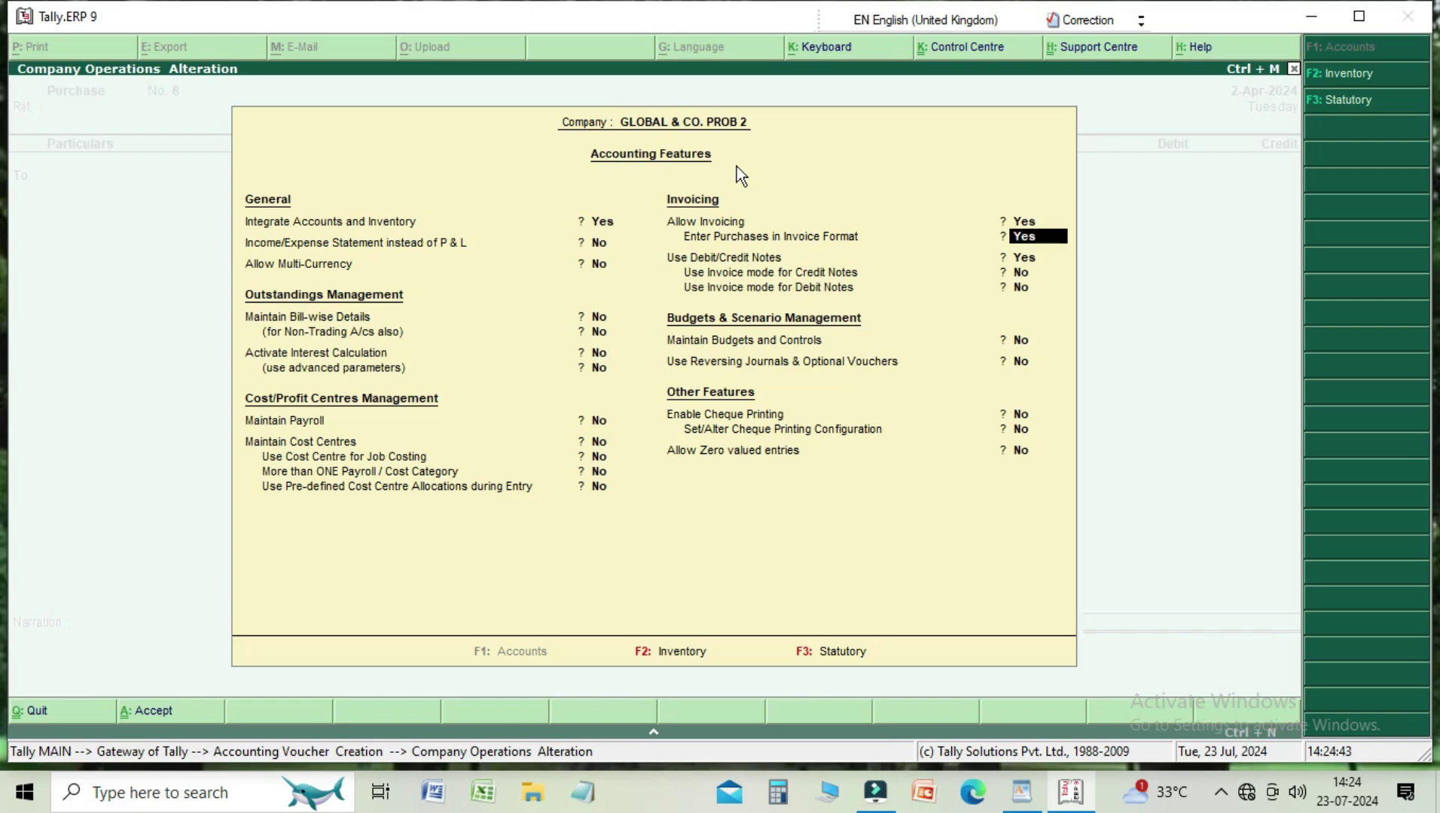
key(Return)
key(Return)
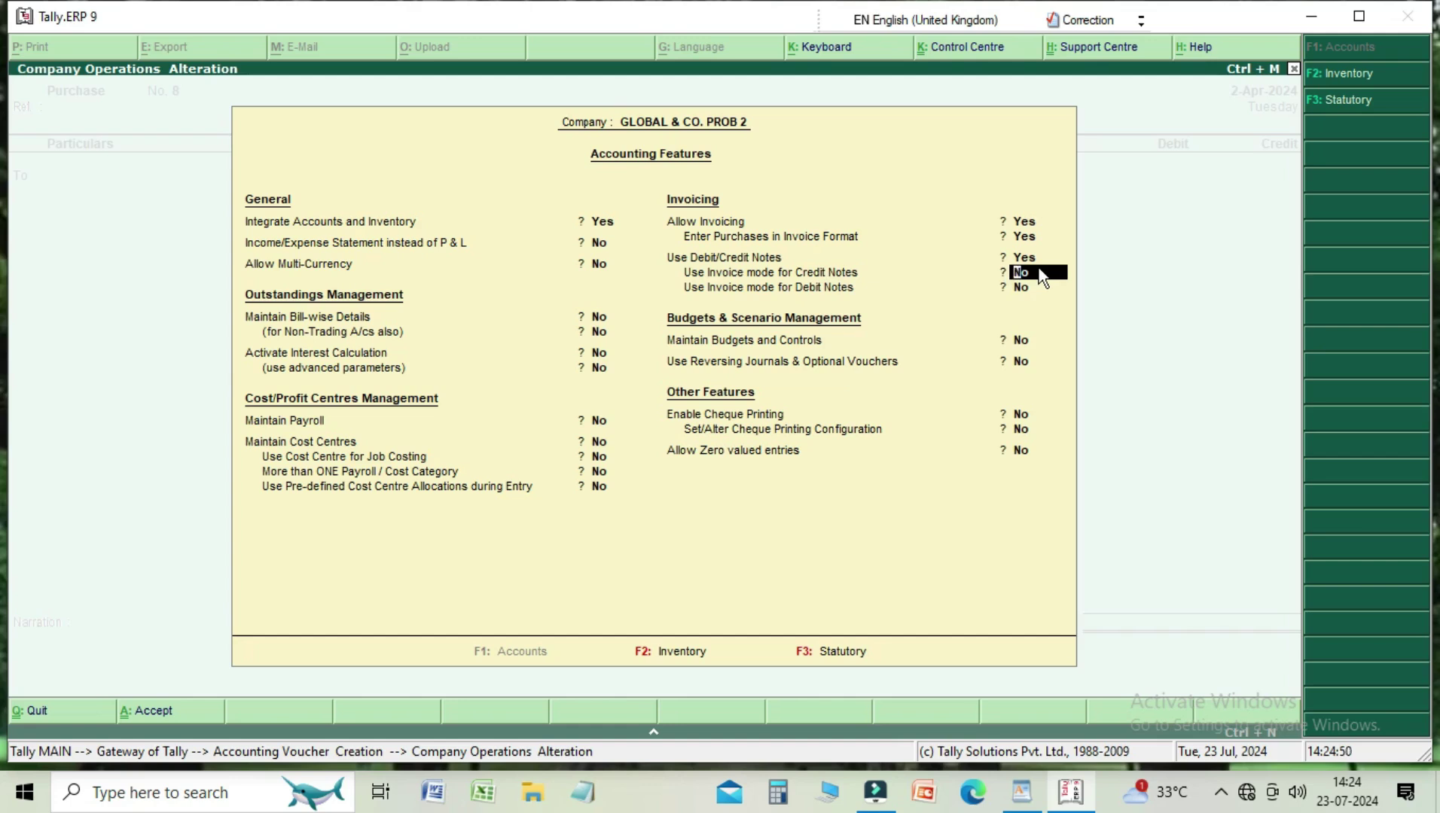
text(y)
key(Return)
key(Return)
key(Return)
key(Return)
key(Return)
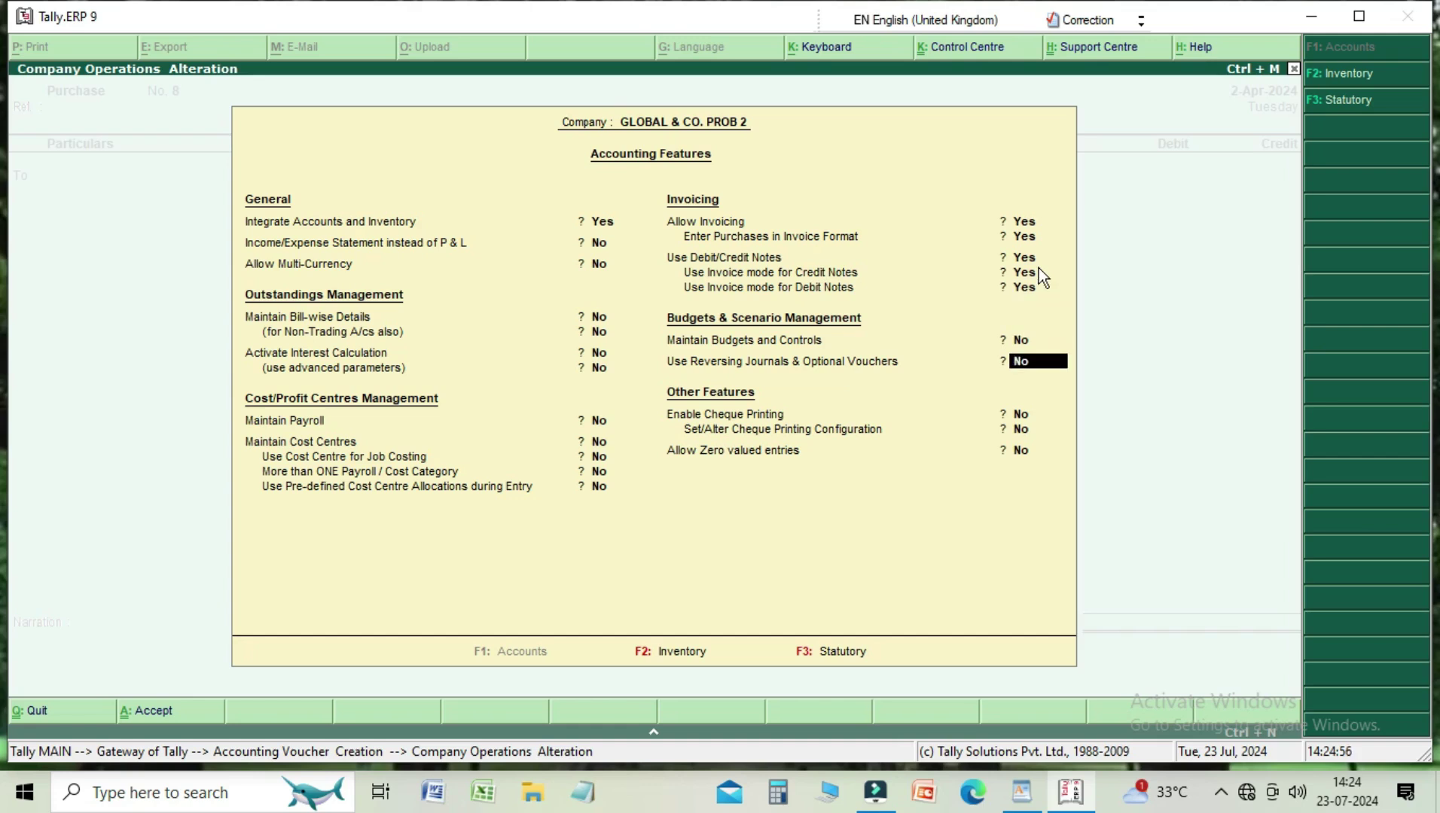
key(Return)
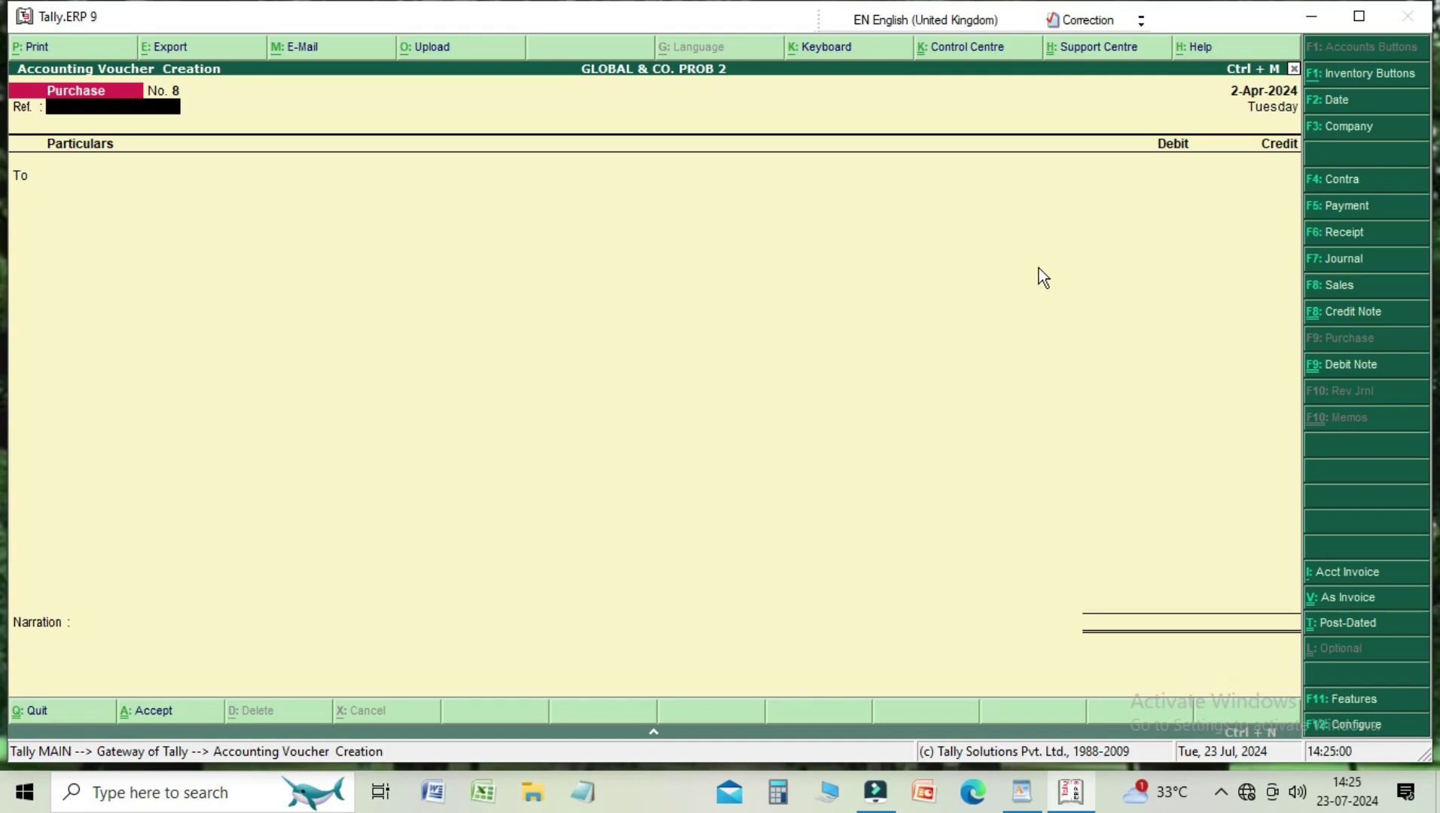
- Start a debit note voucher and debit the supplier's ledger with 200
click(1337, 367)
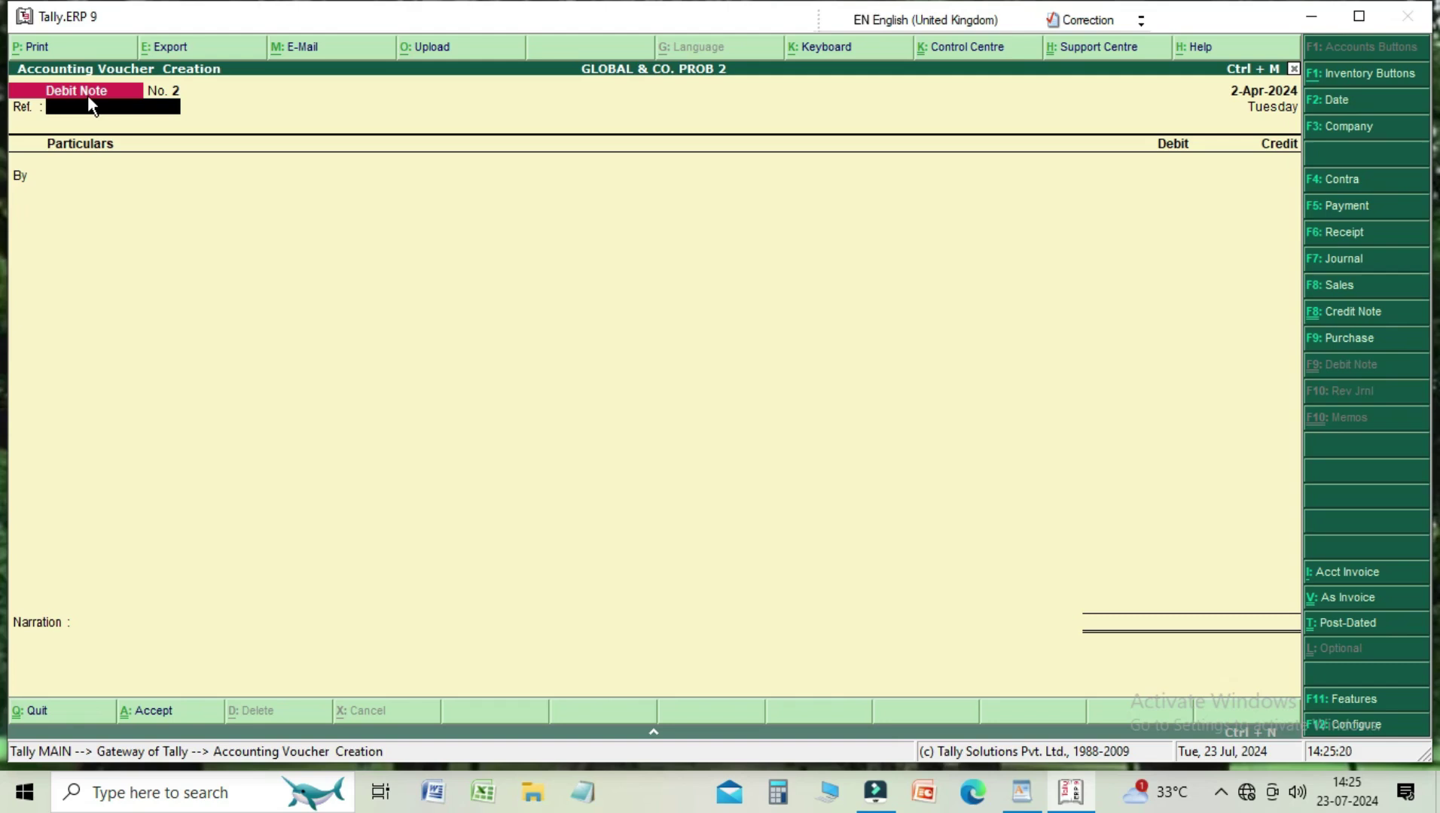
key(Return)
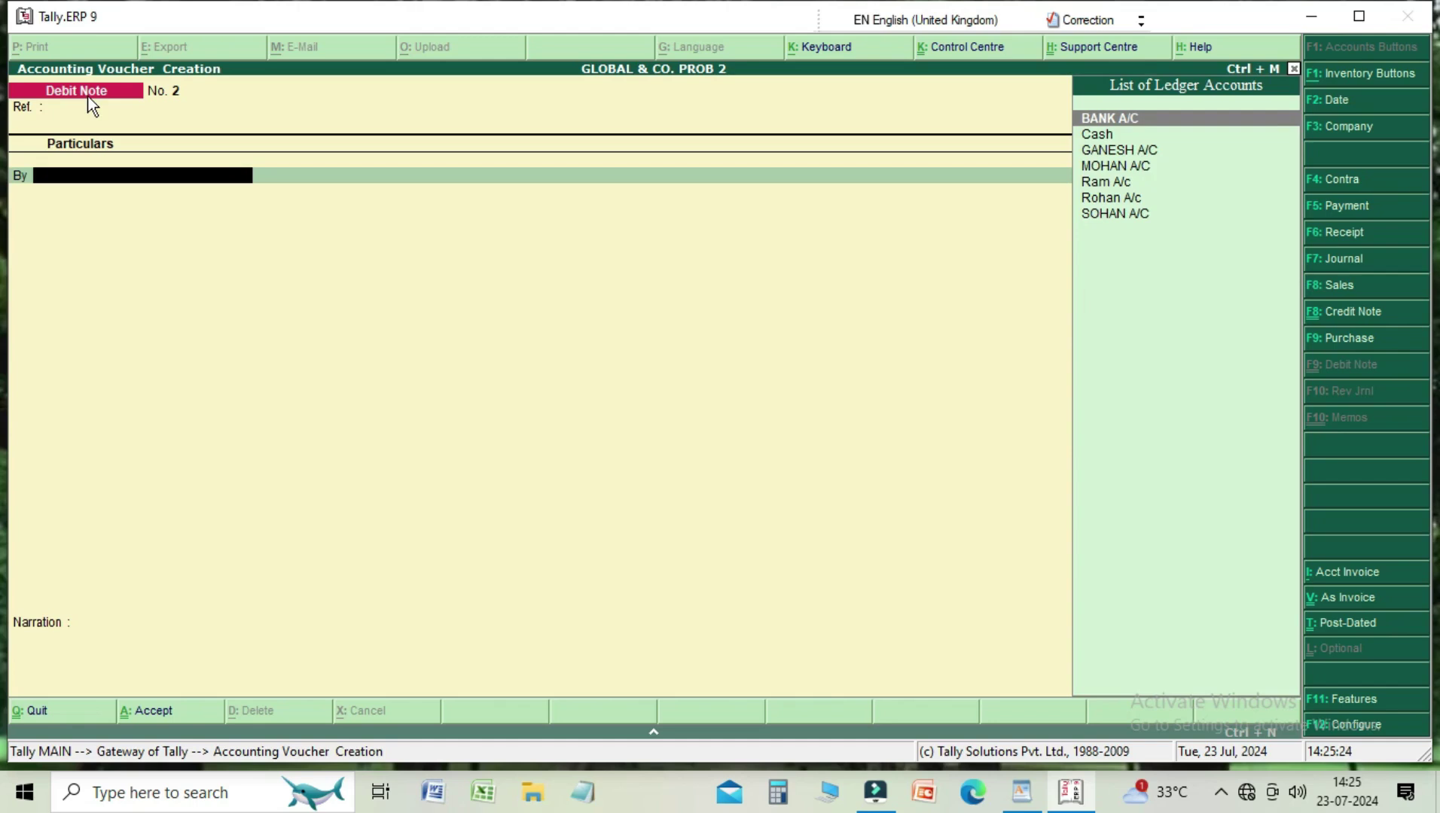
key(Down)
key(Down)
key(Down)
key(Down)
key(Down)
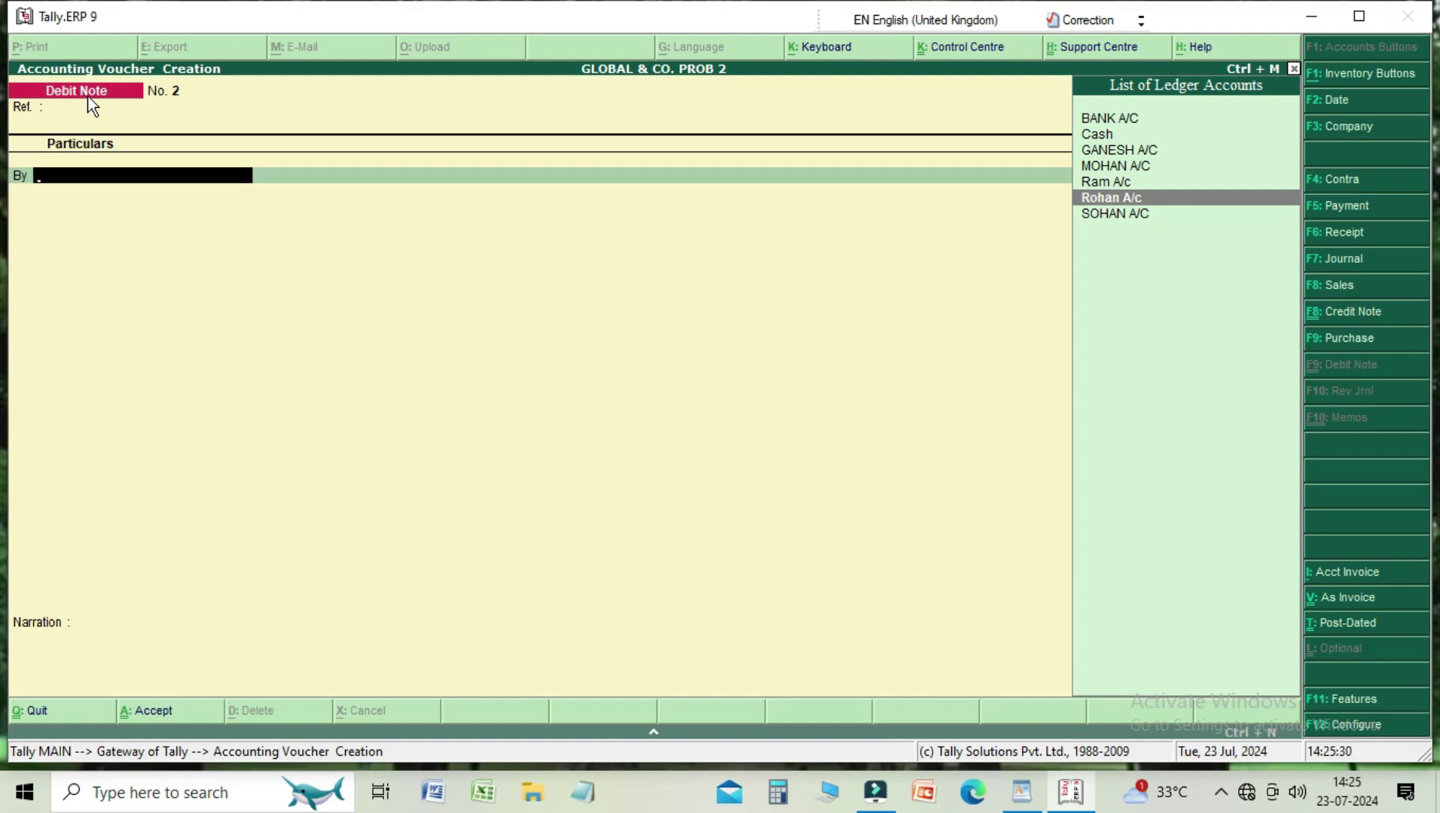
key(Return)
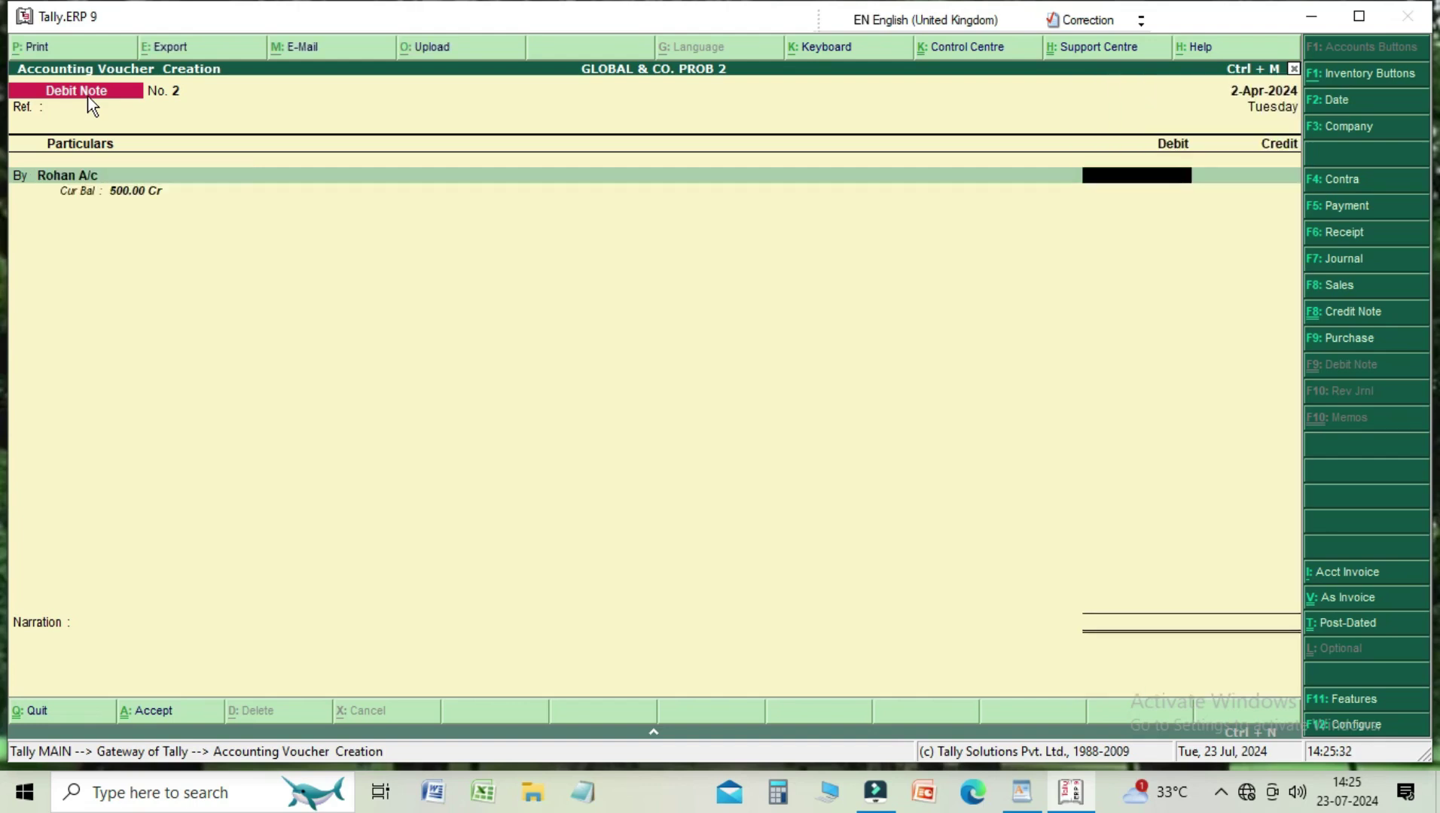
text(200)
key(Return)
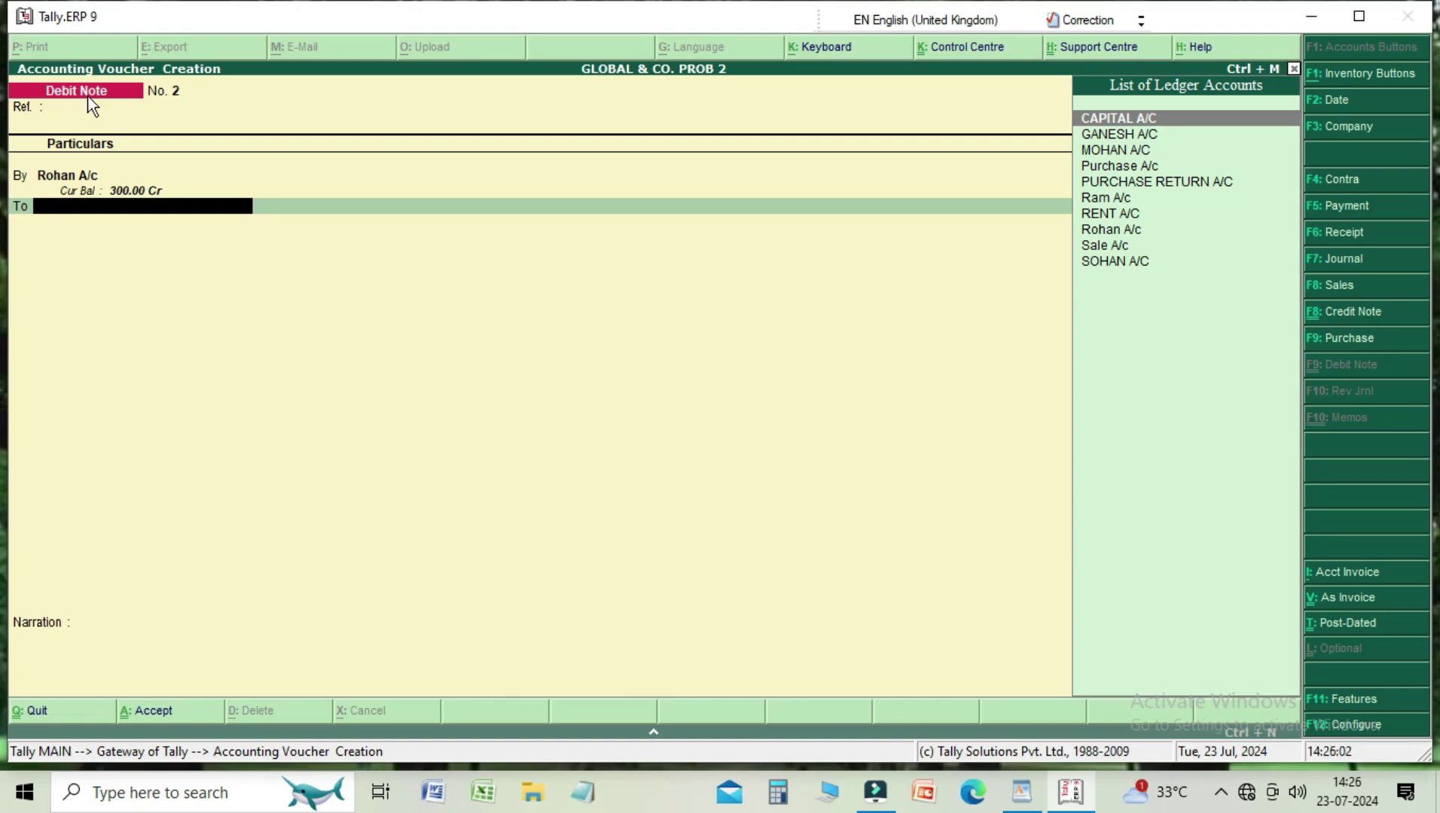
- Create a new ledger named Discount on Purchase A/c for the credit line, without an alias
key(alt+c)
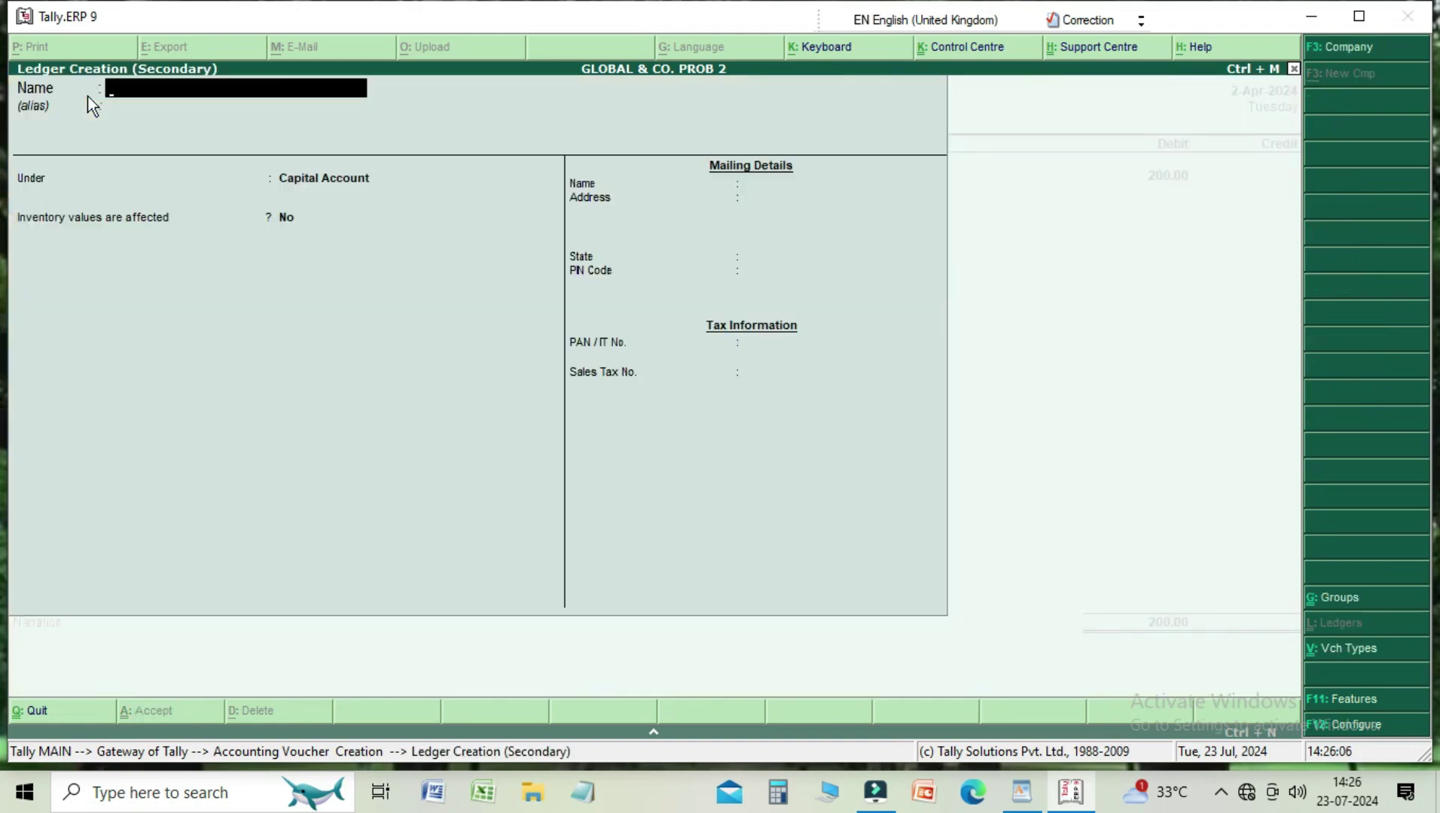
text(Discount on Purchase a)
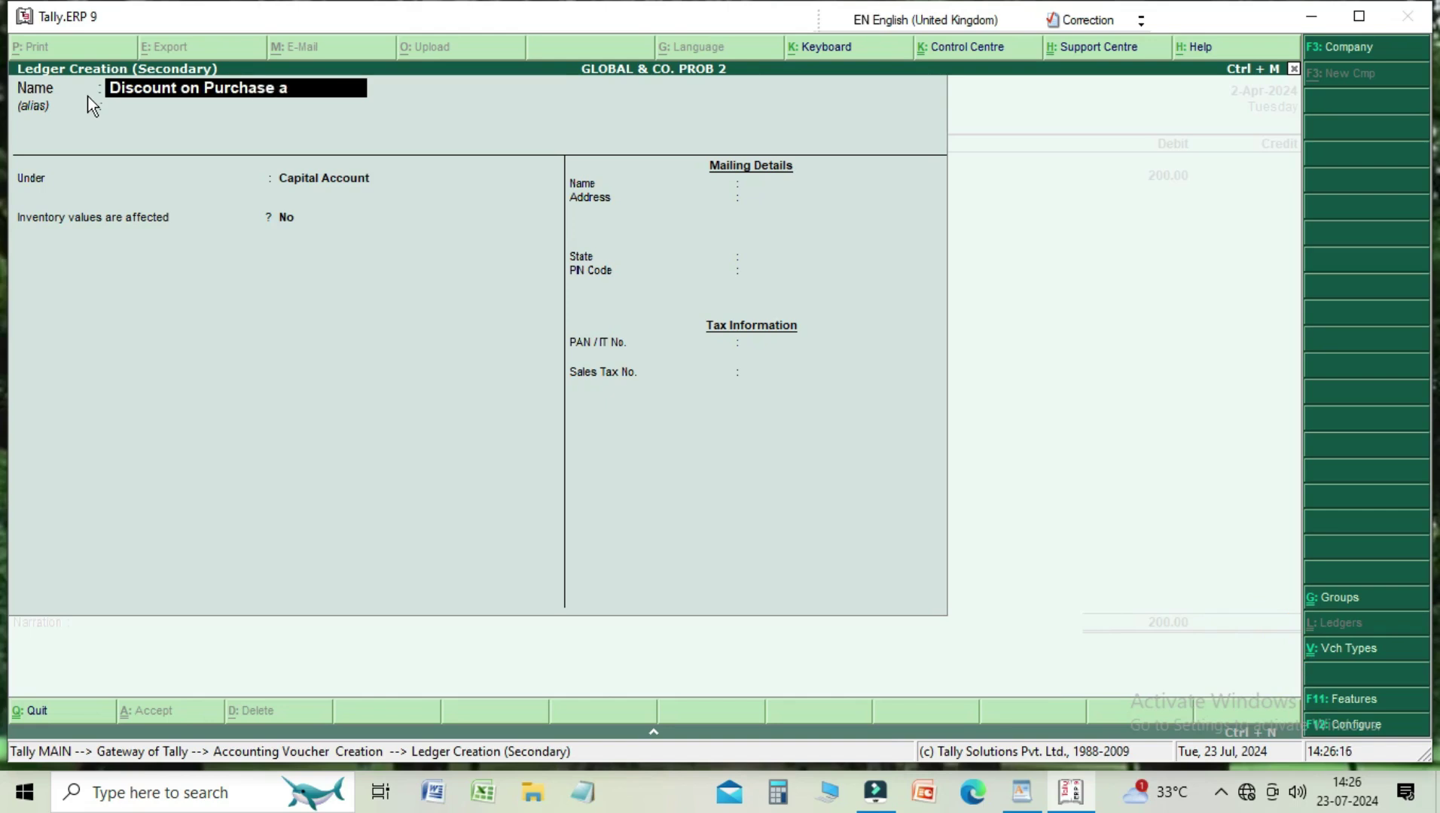
text(/c)
key(Return)
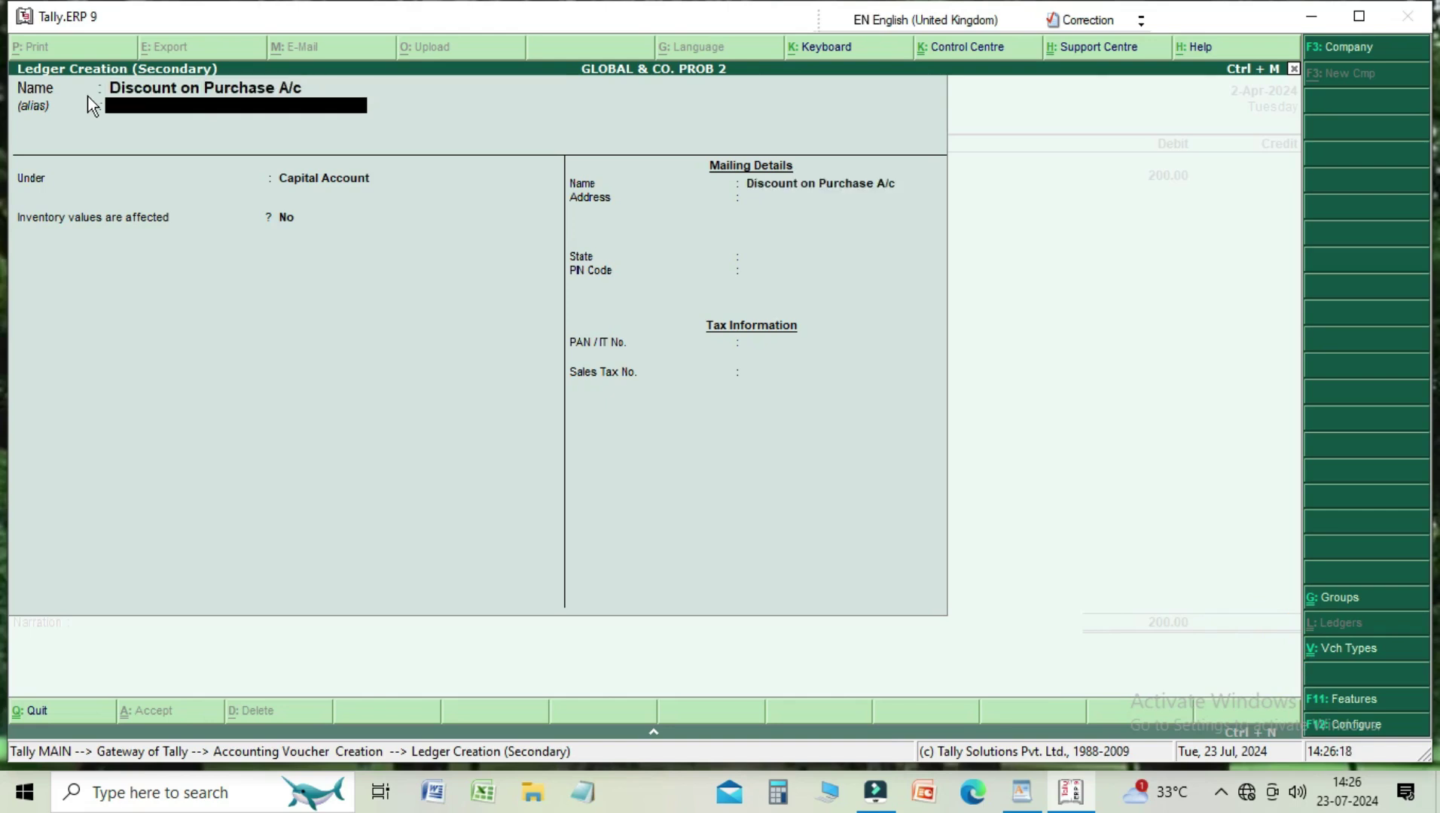
key(Return)
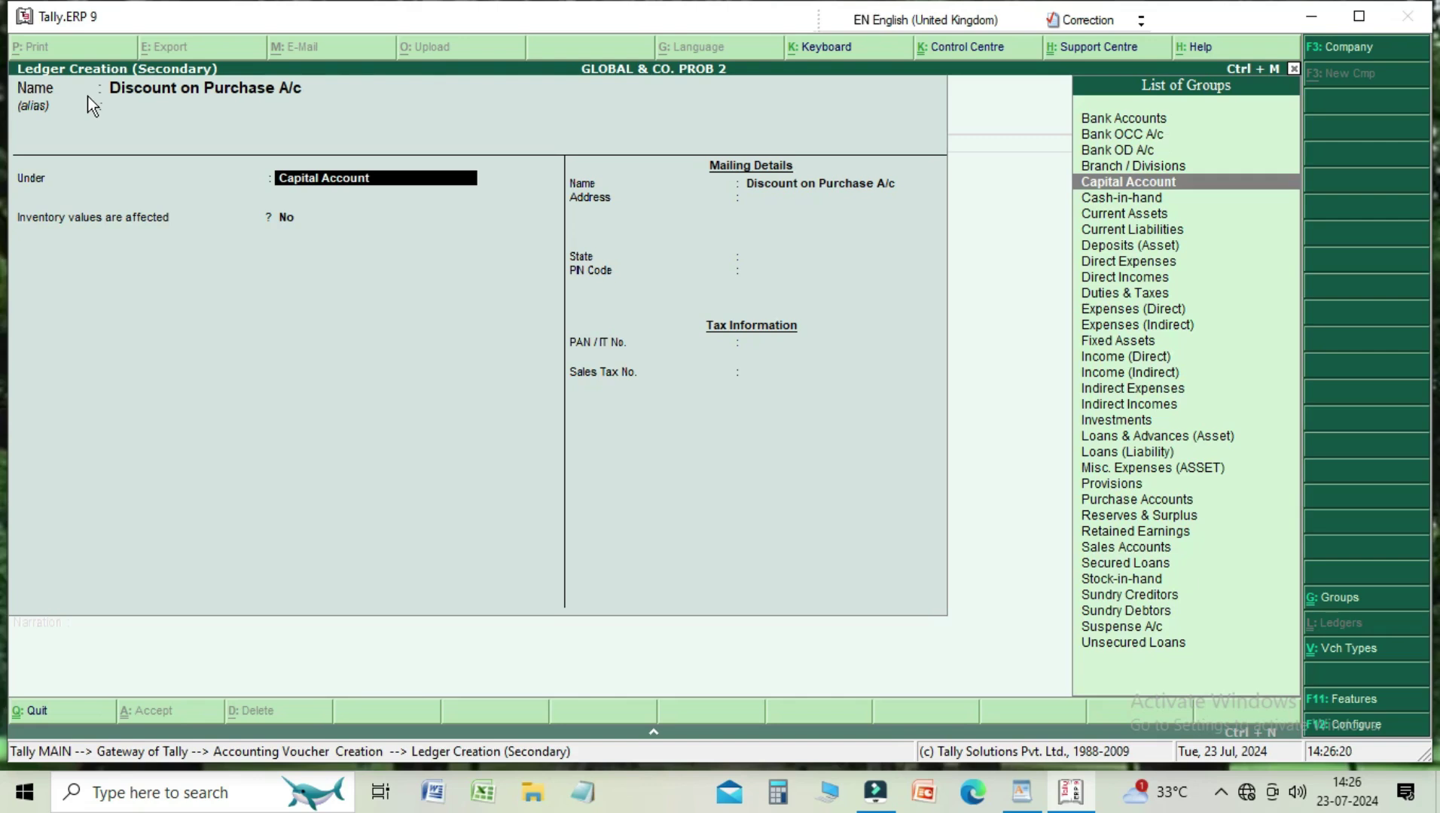
- Place the new ledger under Indirect Incomes, keep Inventory values are affected at No, and save it
key(Down)
key(Down)
key(Down)
key(Down)
key(Down)
key(Down)
key(Down)
key(Down)
key(Down)
key(Down)
key(Down)
key(Down)
key(Down)
key(Down)
key(Down)
key(Down)
key(Down)
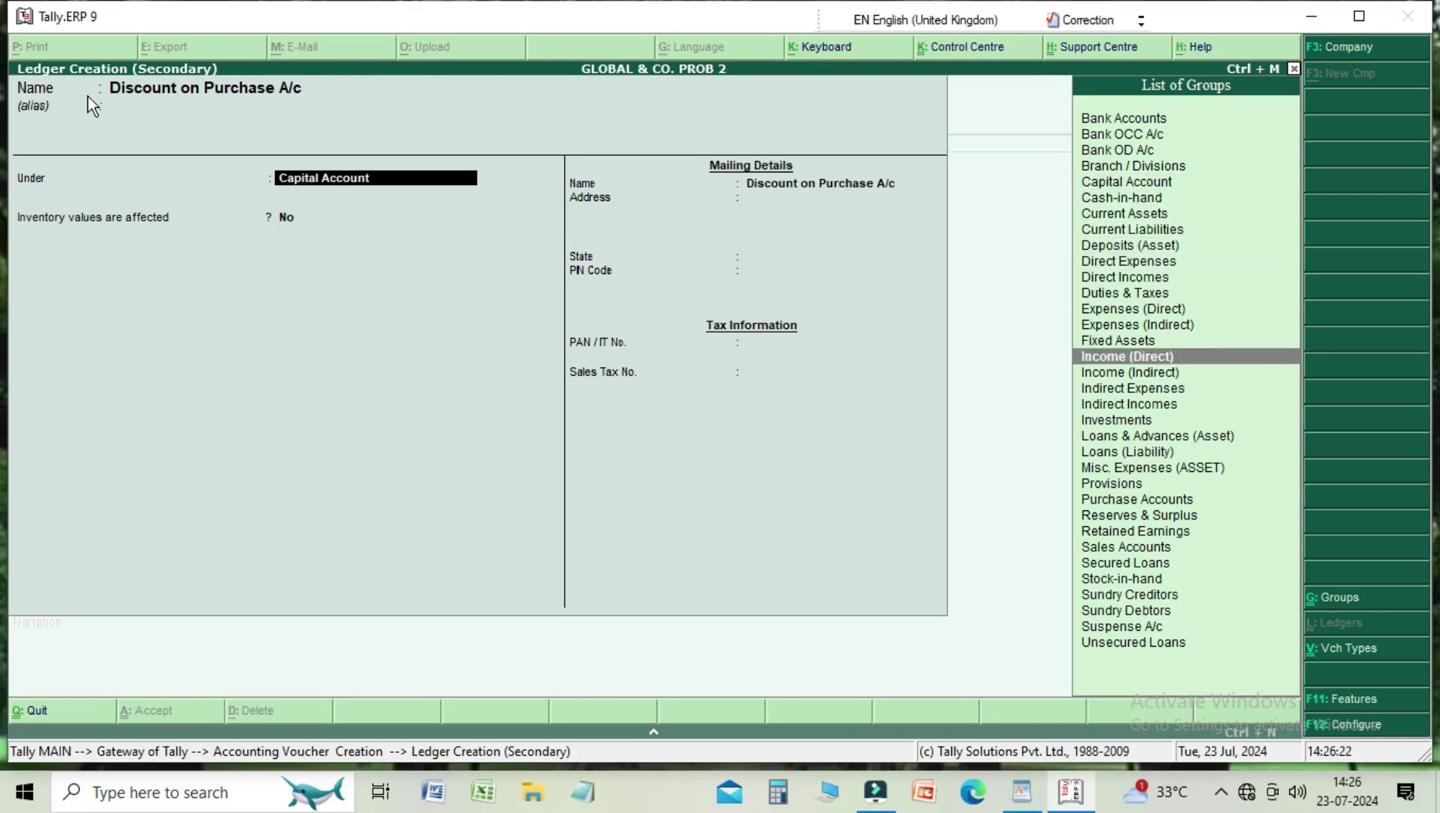
key(Down)
key(Down)
key(Down)
key(Down)
key(Down)
key(Up)
key(Up)
key(Up)
key(Up)
key(Up)
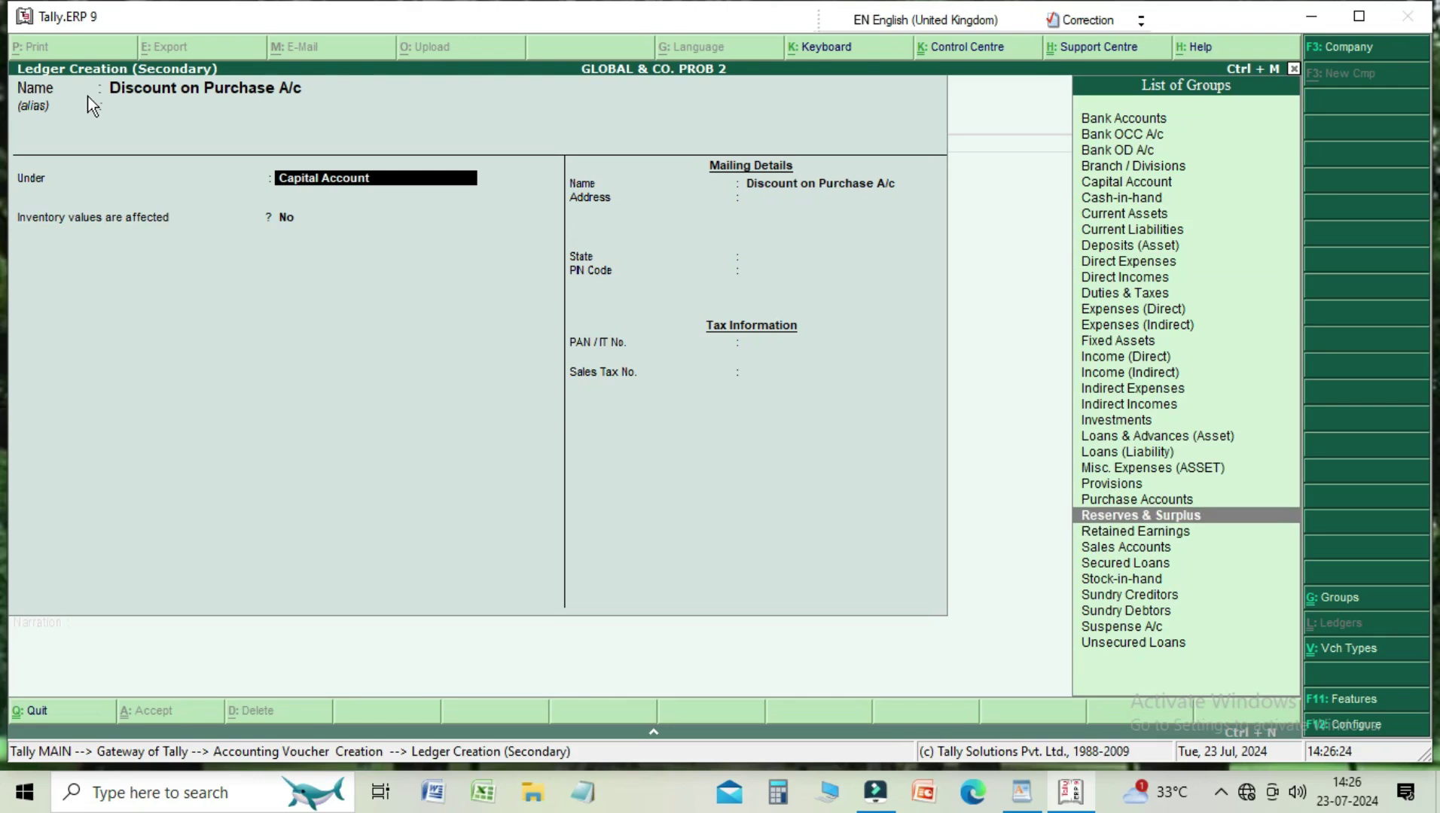
key(Up)
key(Up)
key(Up)
key(Return)
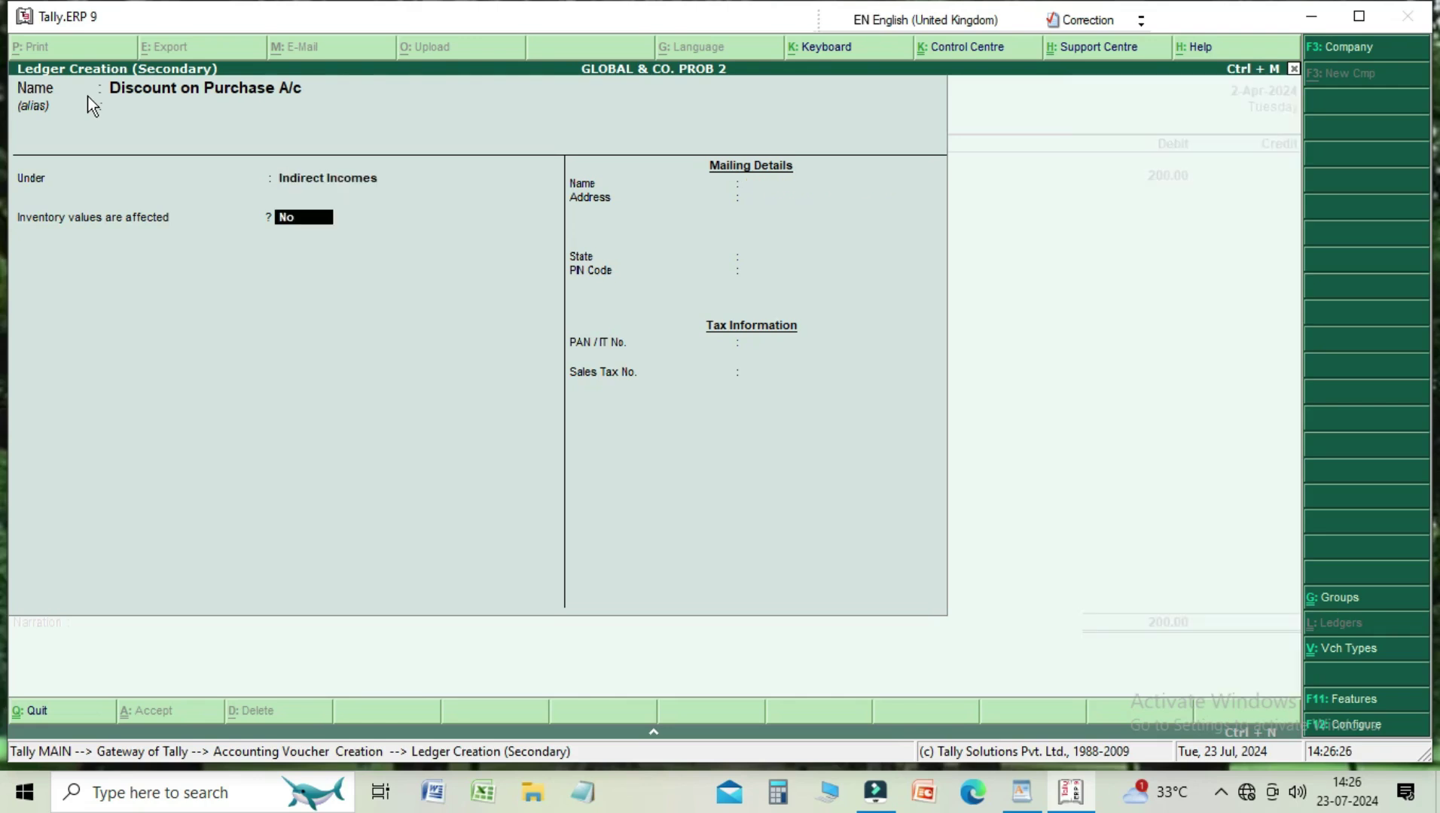
key(Return)
key(Return)
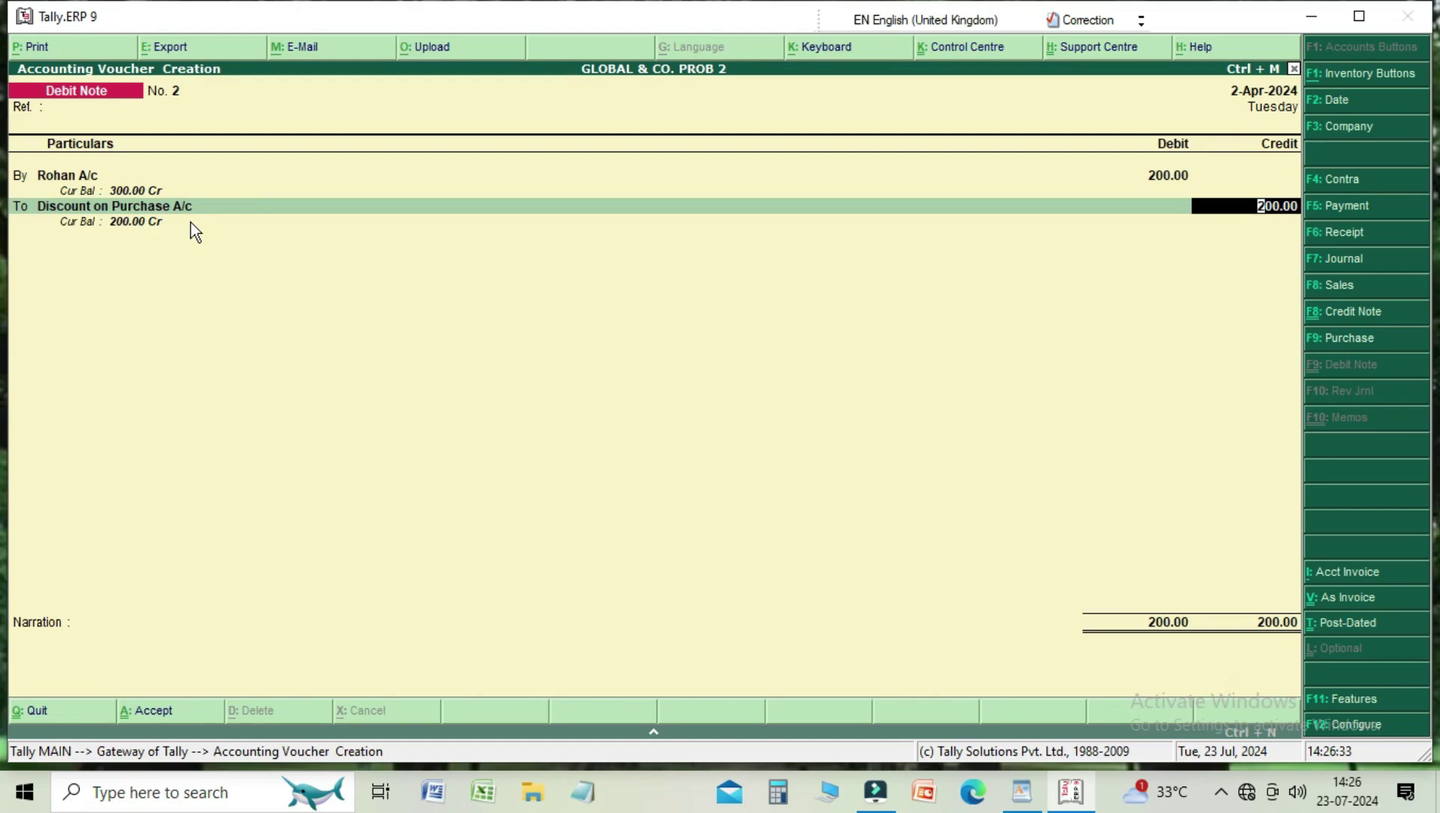
- Accept the 200.00 credit to Discount on Purchase A/c and save the debit note with the narration "discour rec"
key(Return)
text(discou)
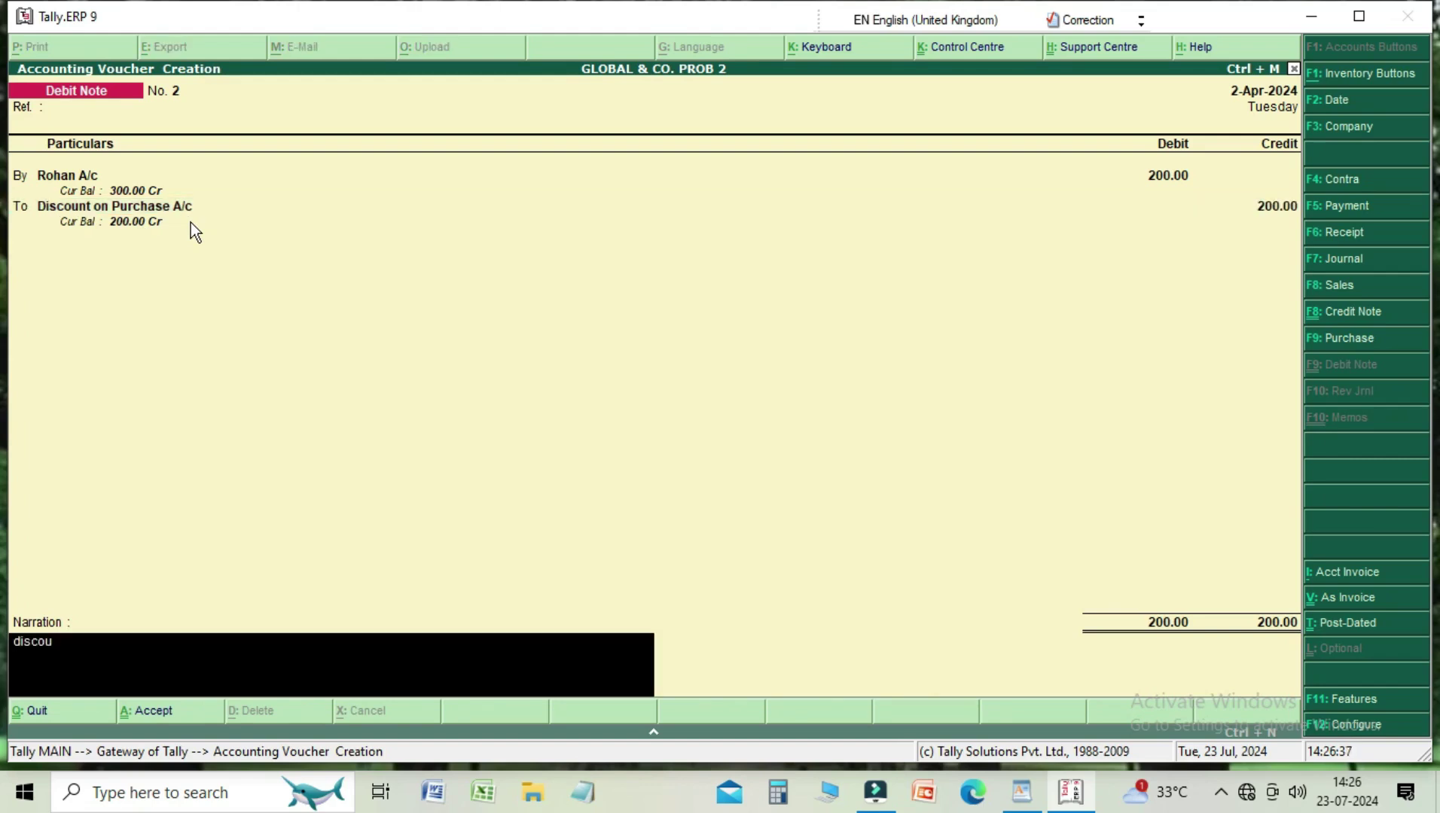
text(r rec)
key(Return)
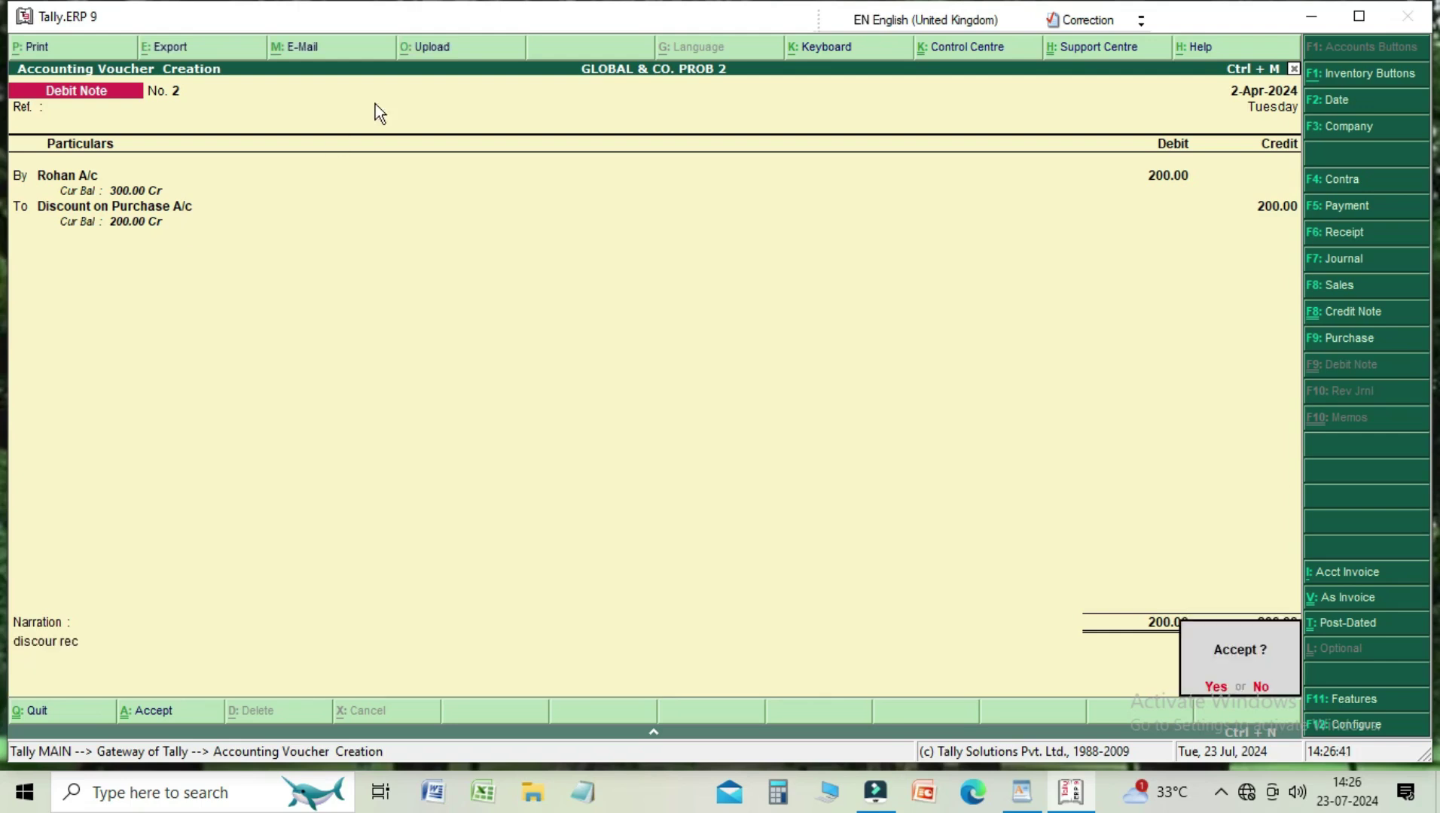
key(Return)
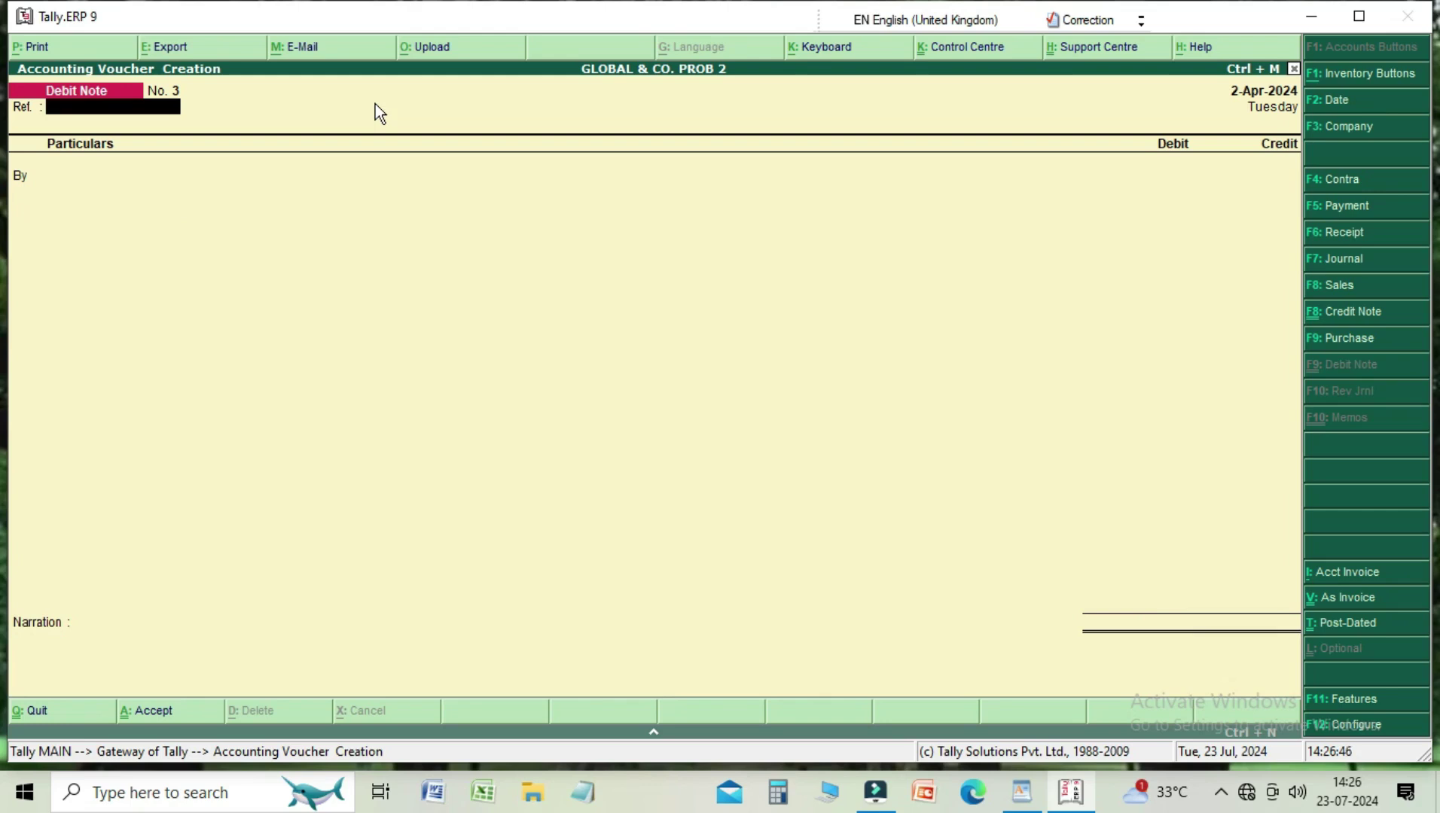
- Leave voucher entry and open the ledger selection in the Account Books among the display reports
key(Escape)
key(y)
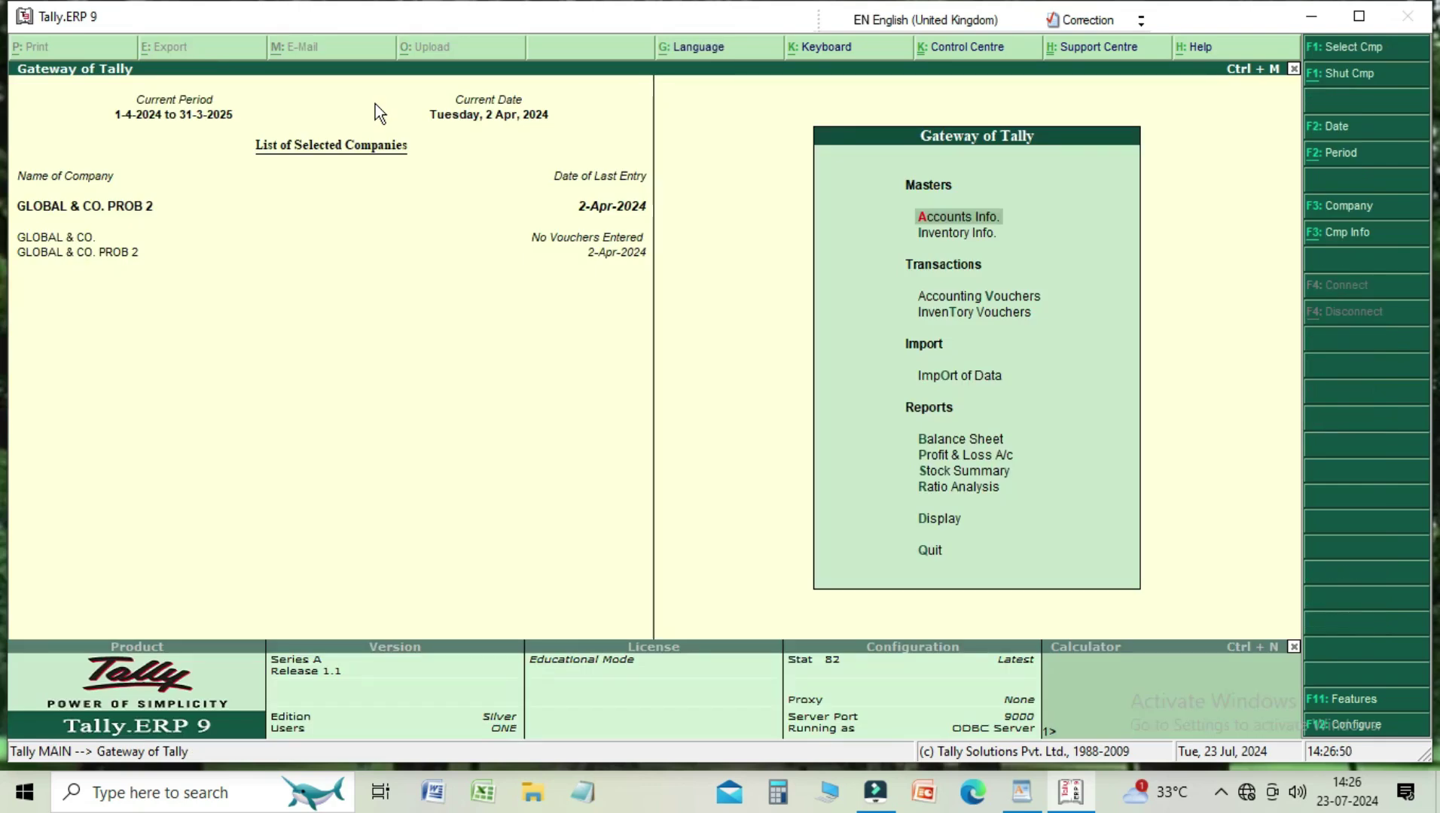
key(Down)
key(Down)
key(Down)
key(Down)
key(Down)
key(Down)
key(Down)
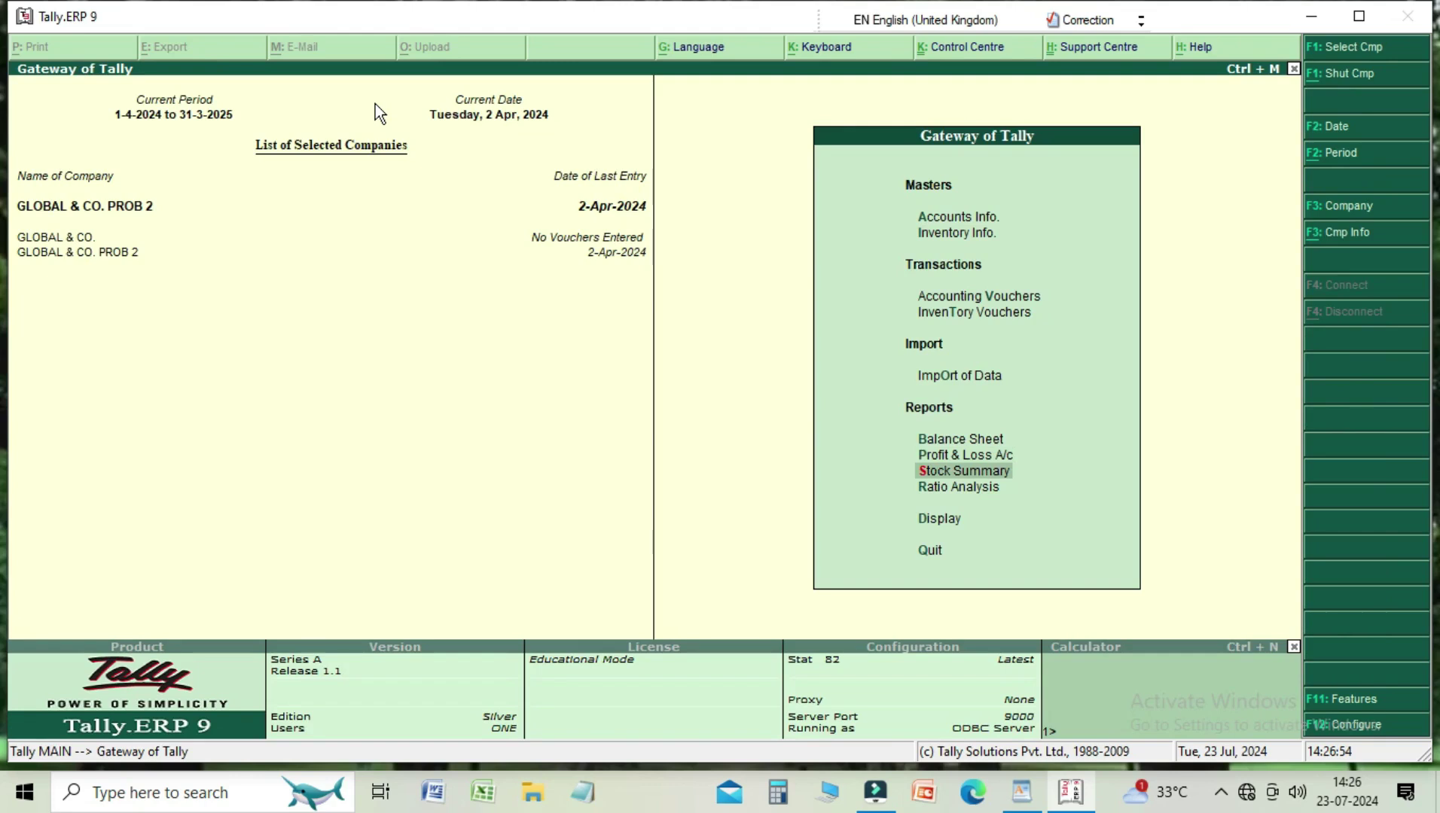
key(Down)
key(Down)
key(Return)
key(Down)
key(Down)
key(Down)
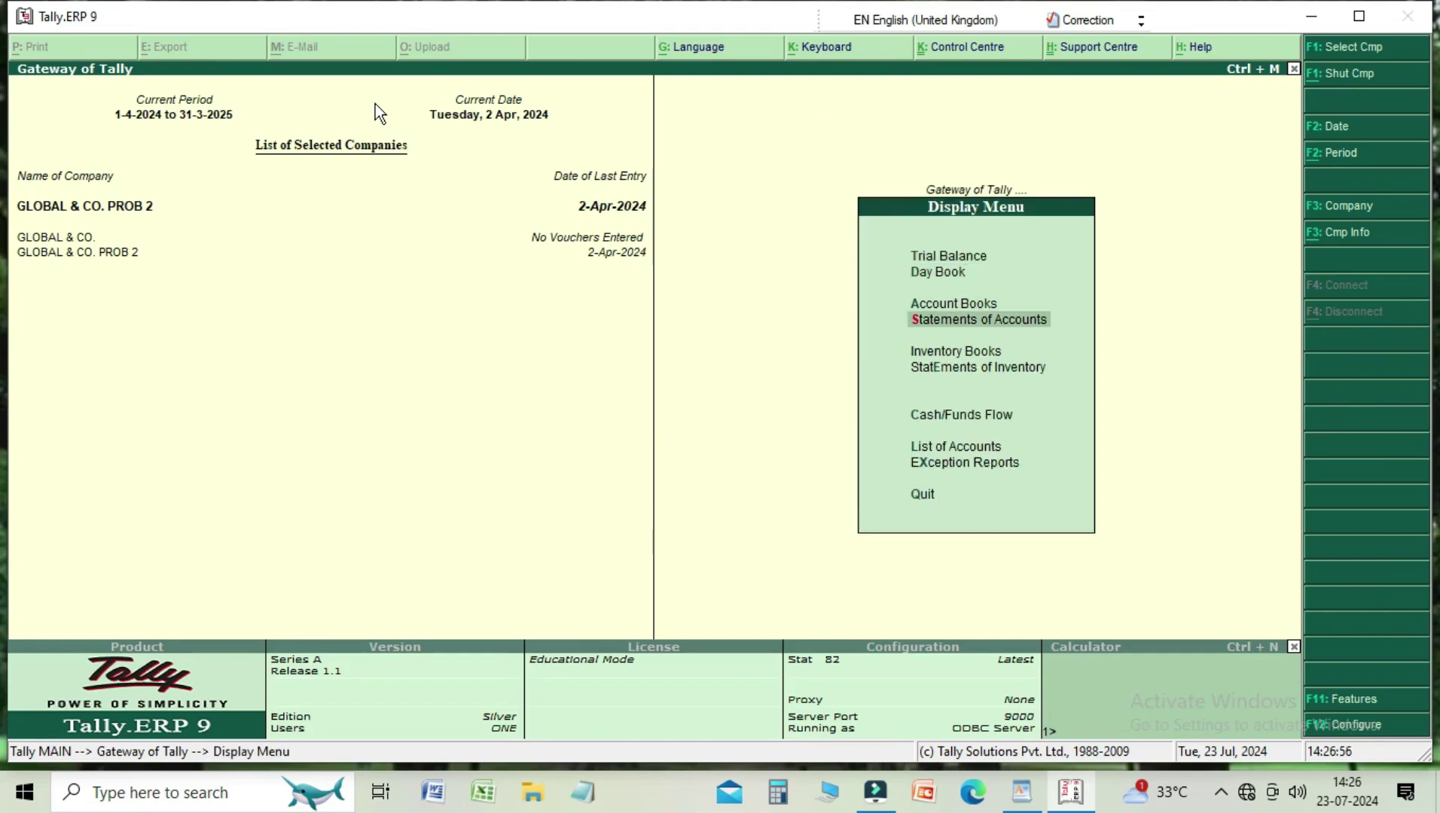
key(Up)
key(Return)
key(Down)
key(Down)
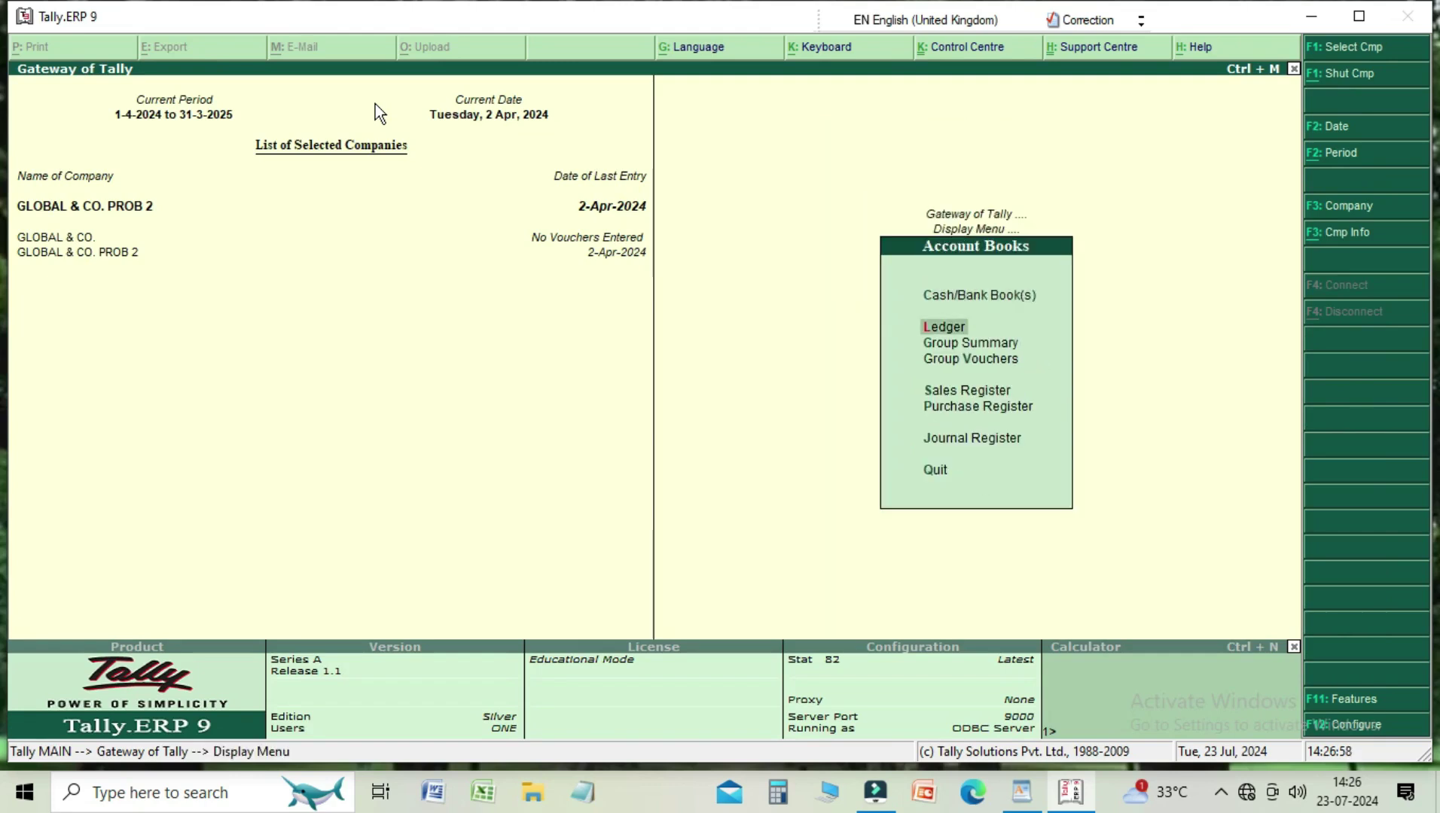
key(Up)
key(Return)
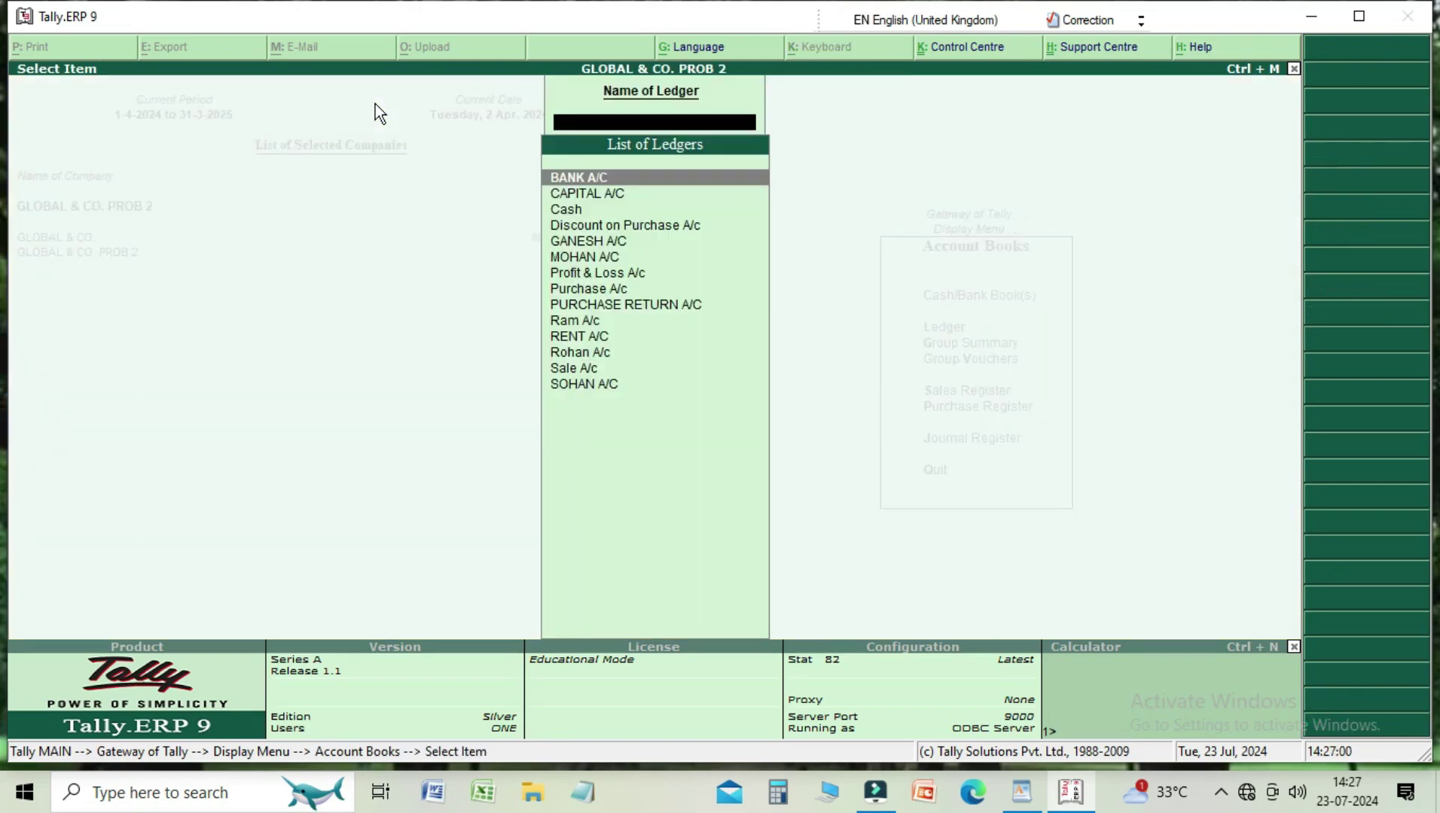
- Review the debited supplier's ledger vouchers, including the discount debit note, and close the report
key(Down)
key(Down)
key(Down)
key(Down)
key(Down)
key(Down)
key(Down)
key(Down)
key(Down)
key(Down)
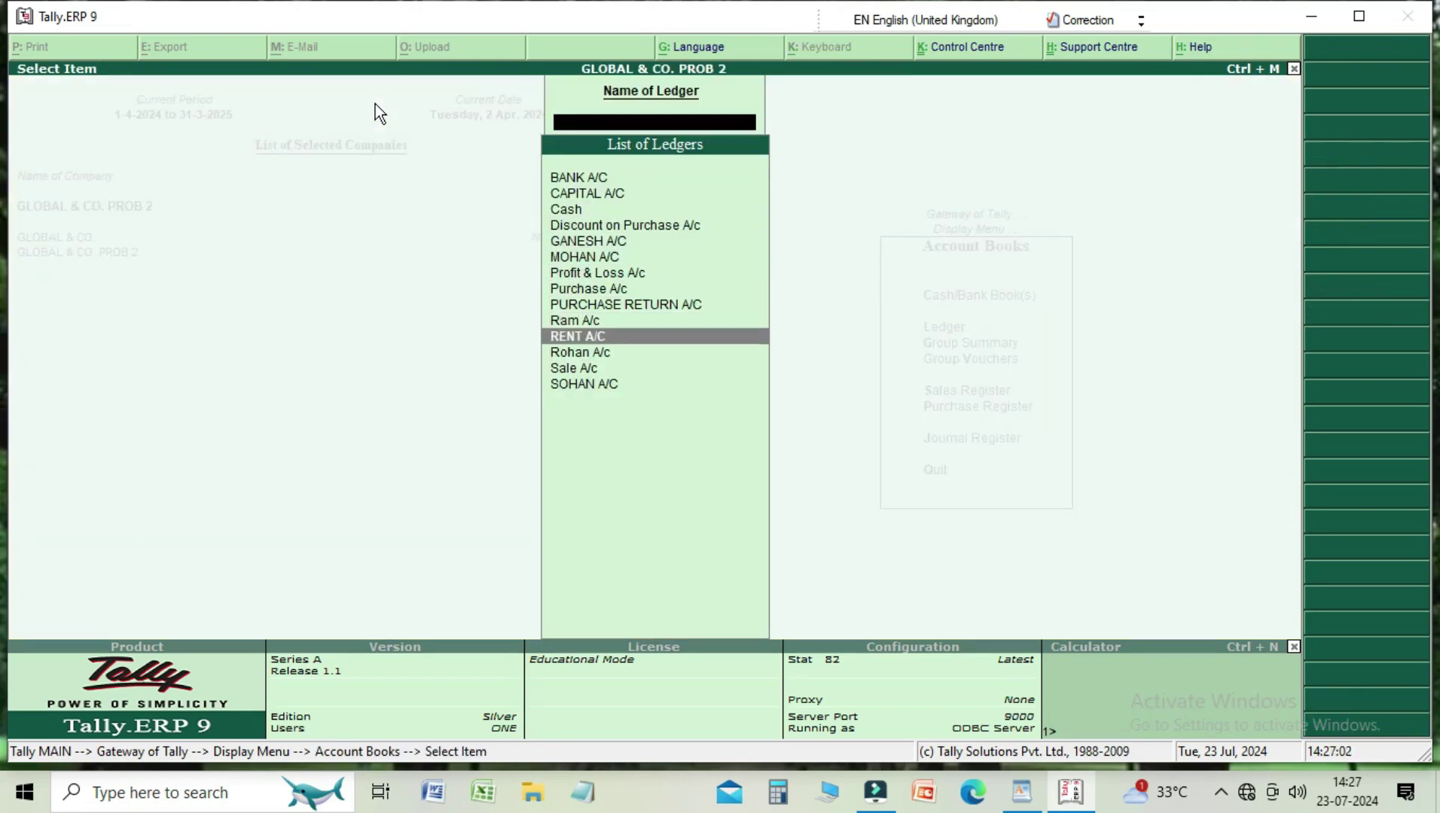
key(Down)
key(Return)
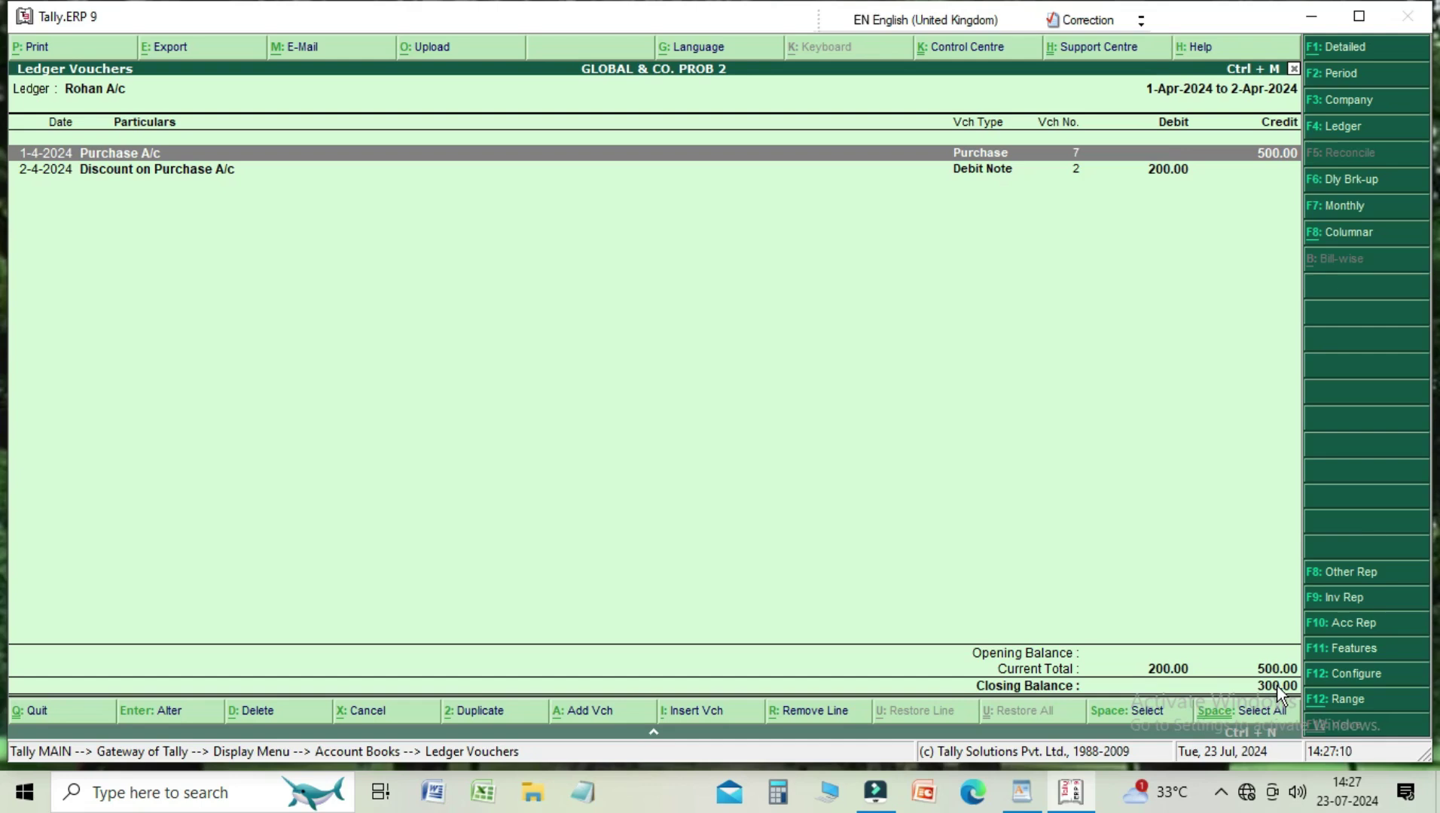
key(Down)
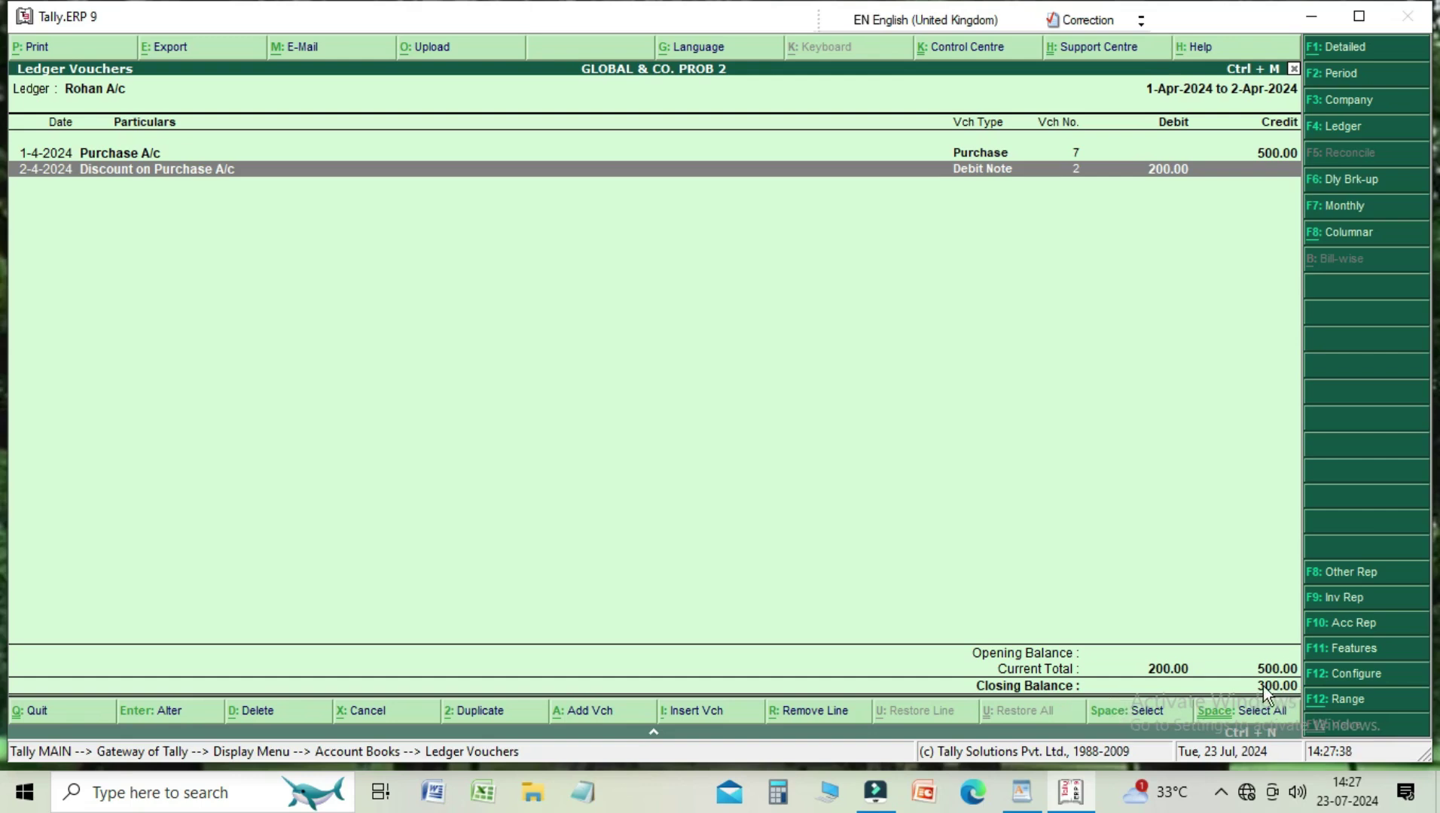
key(Escape)
key(Escape)
key(Escape)
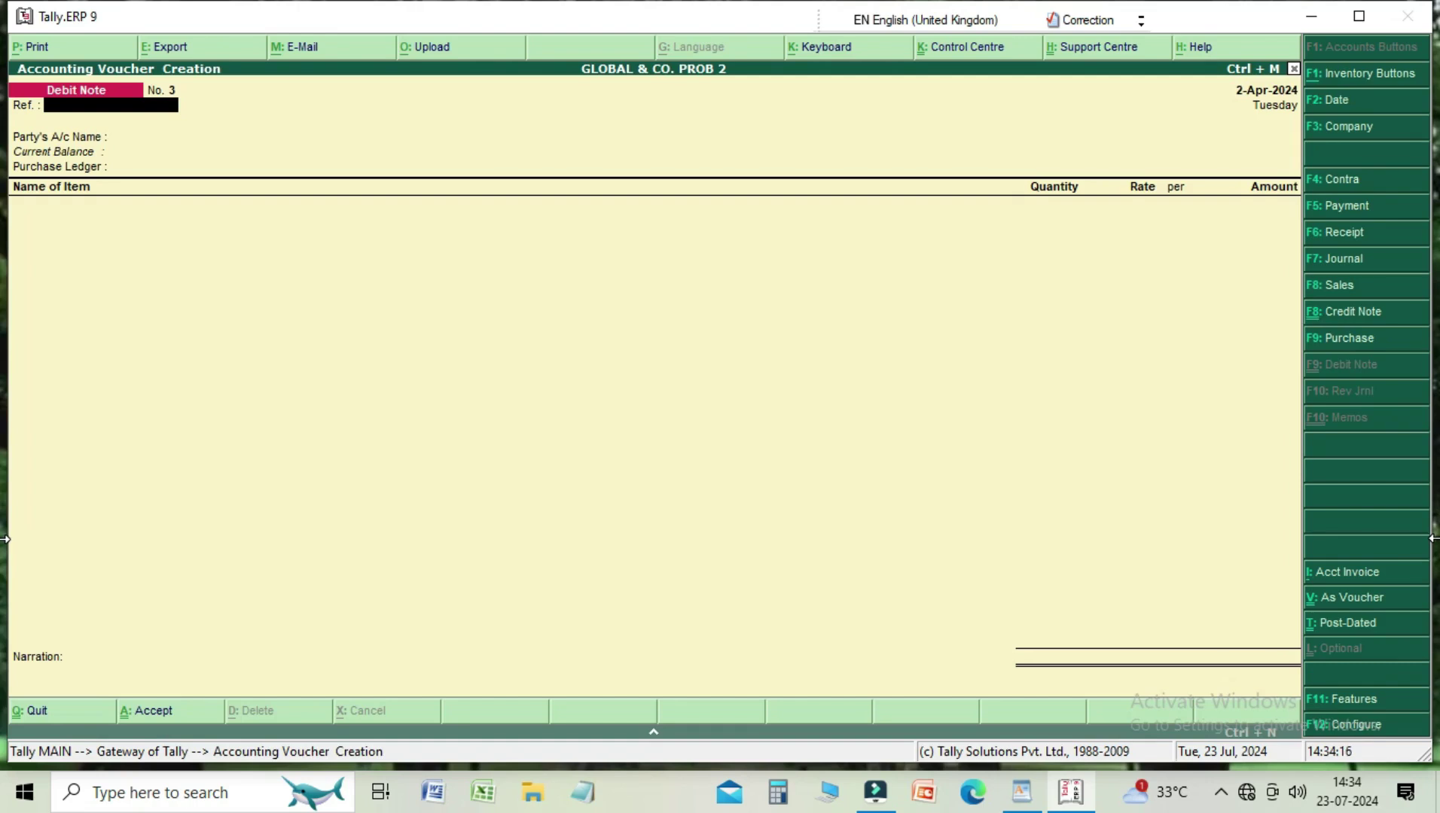
- Set the supplier's ledger as the party account of the new debit note invoice and accept the party details
key(Return)
key(Down)
key(Down)
key(Down)
key(Down)
key(Down)
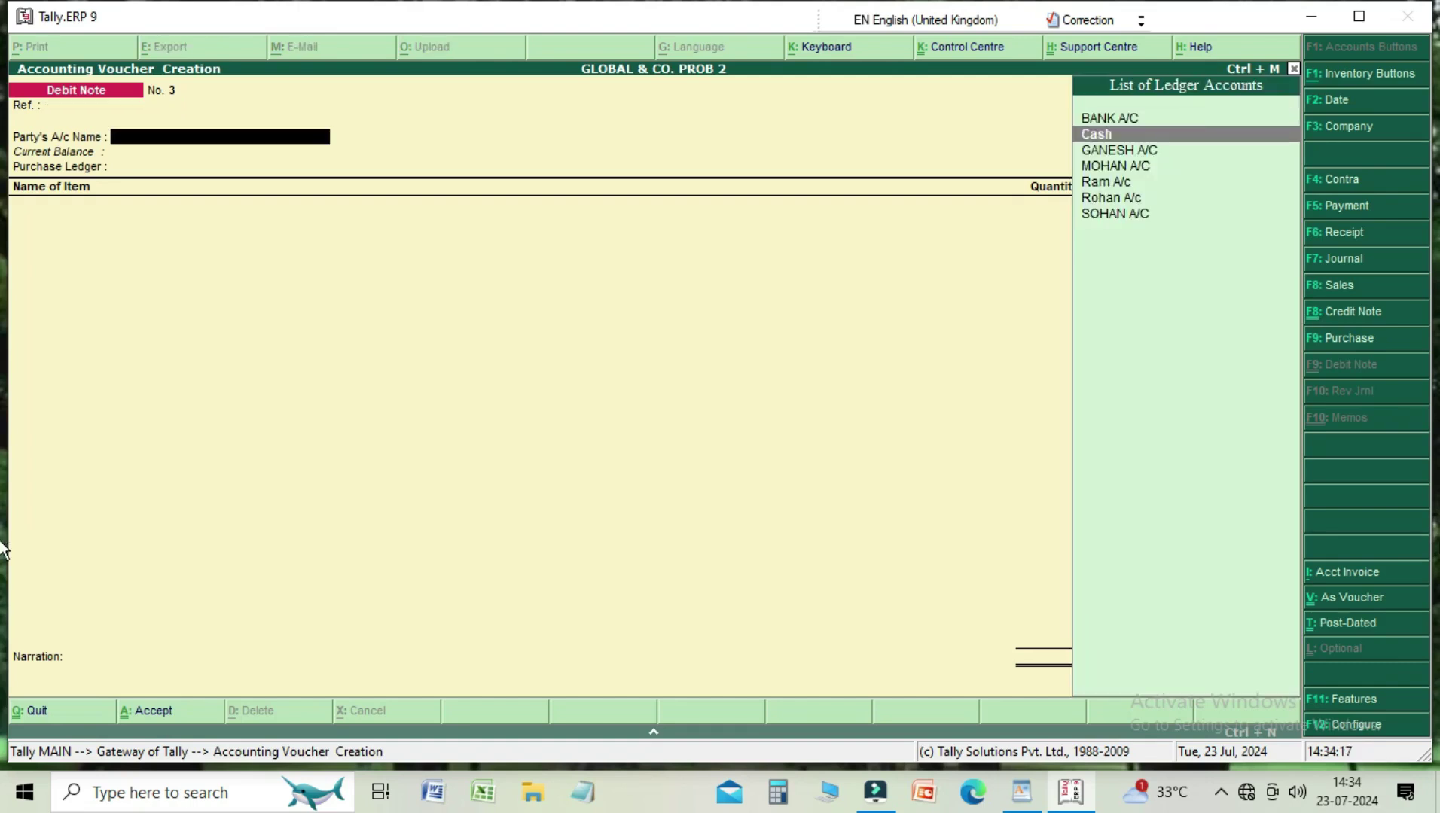
key(Return)
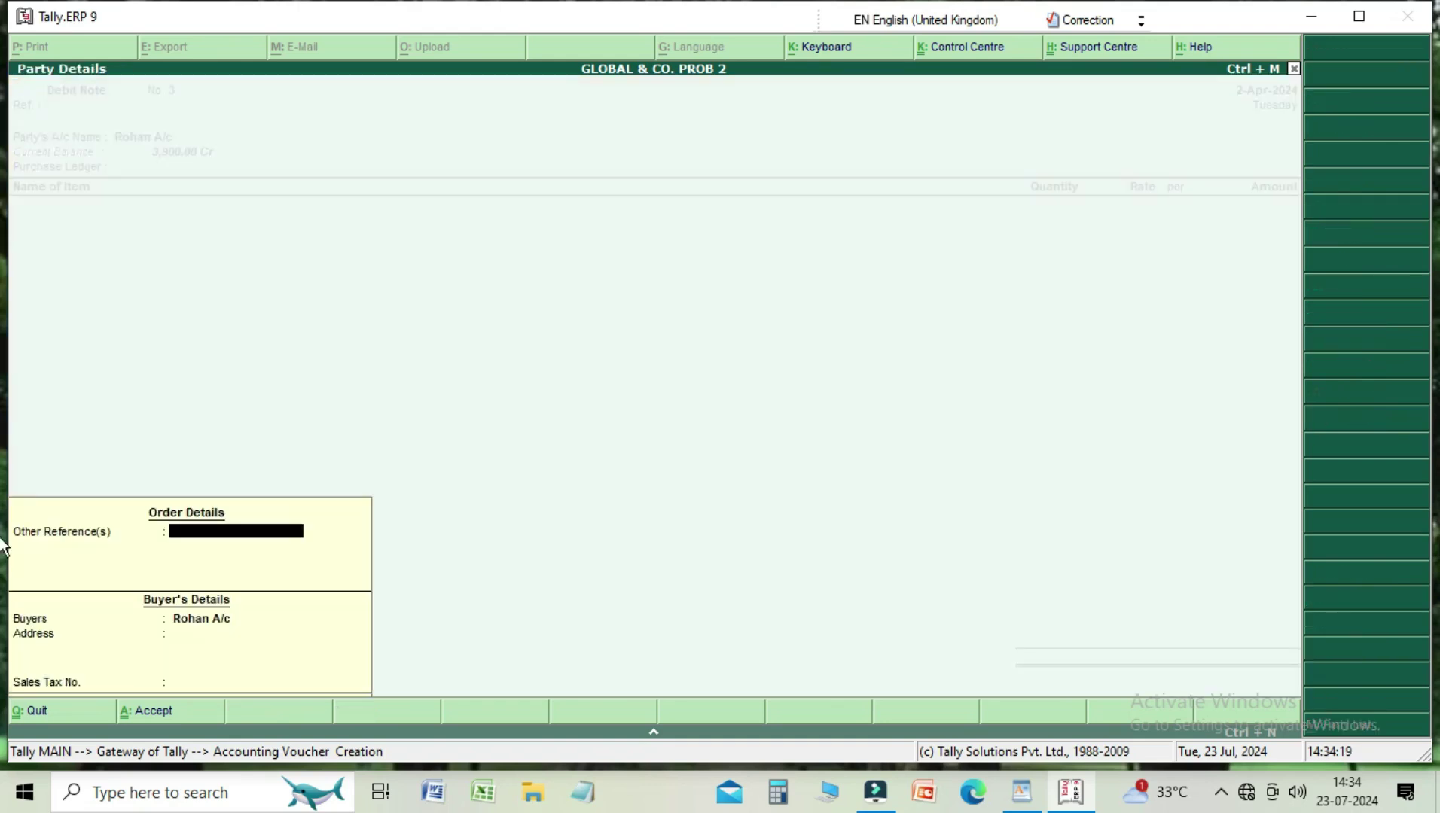
key(Return)
key(Return)
key(Return)
key(Return)
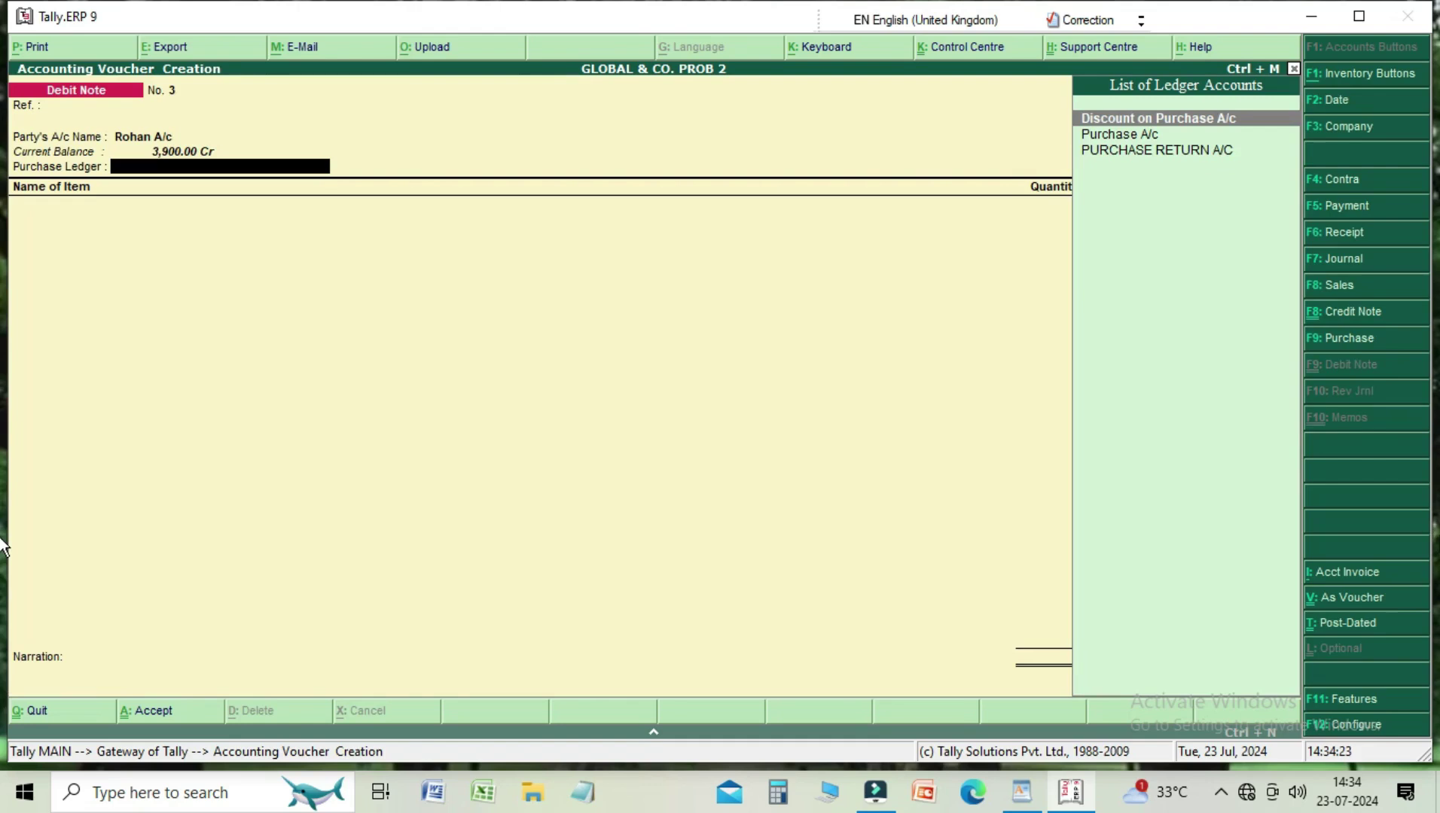
- Choose Discount on Purchase A/c as the purchase ledger and add the item Mouse, 50 pieces at 120.00 each
key(Return)
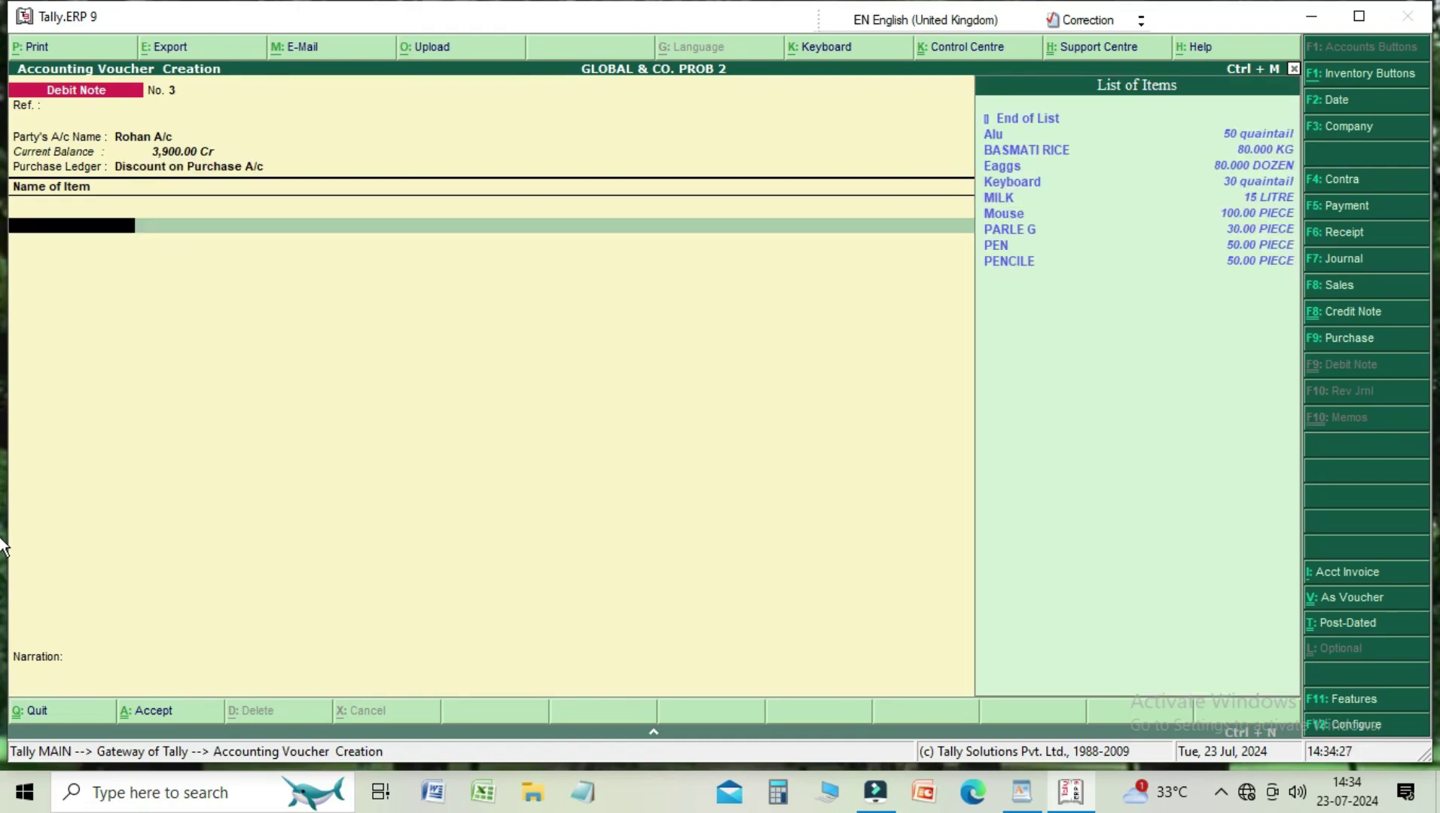
key(Down)
key(Down)
key(Down)
key(Down)
key(Down)
key(Down)
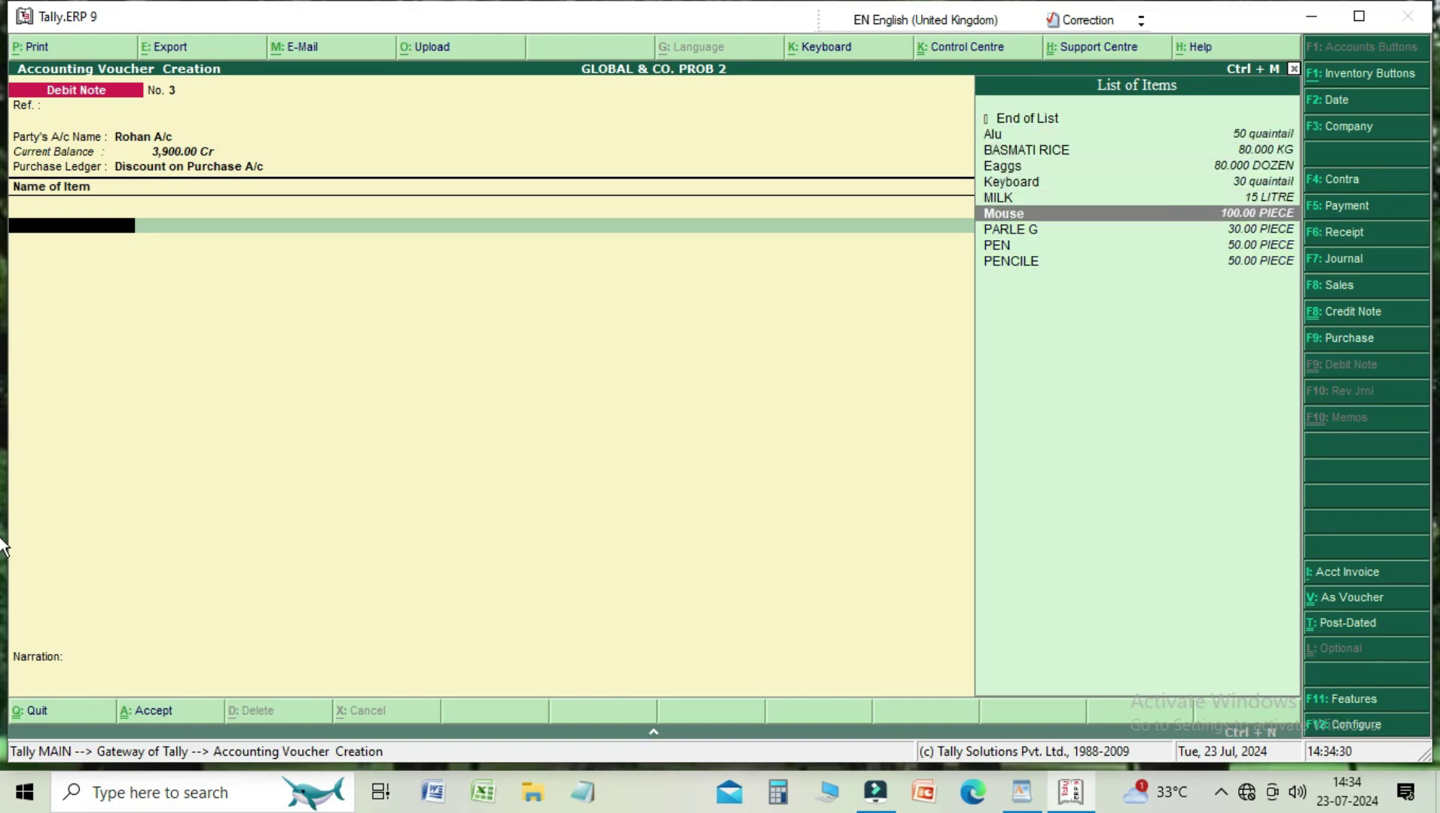
key(Down)
key(Up)
key(Return)
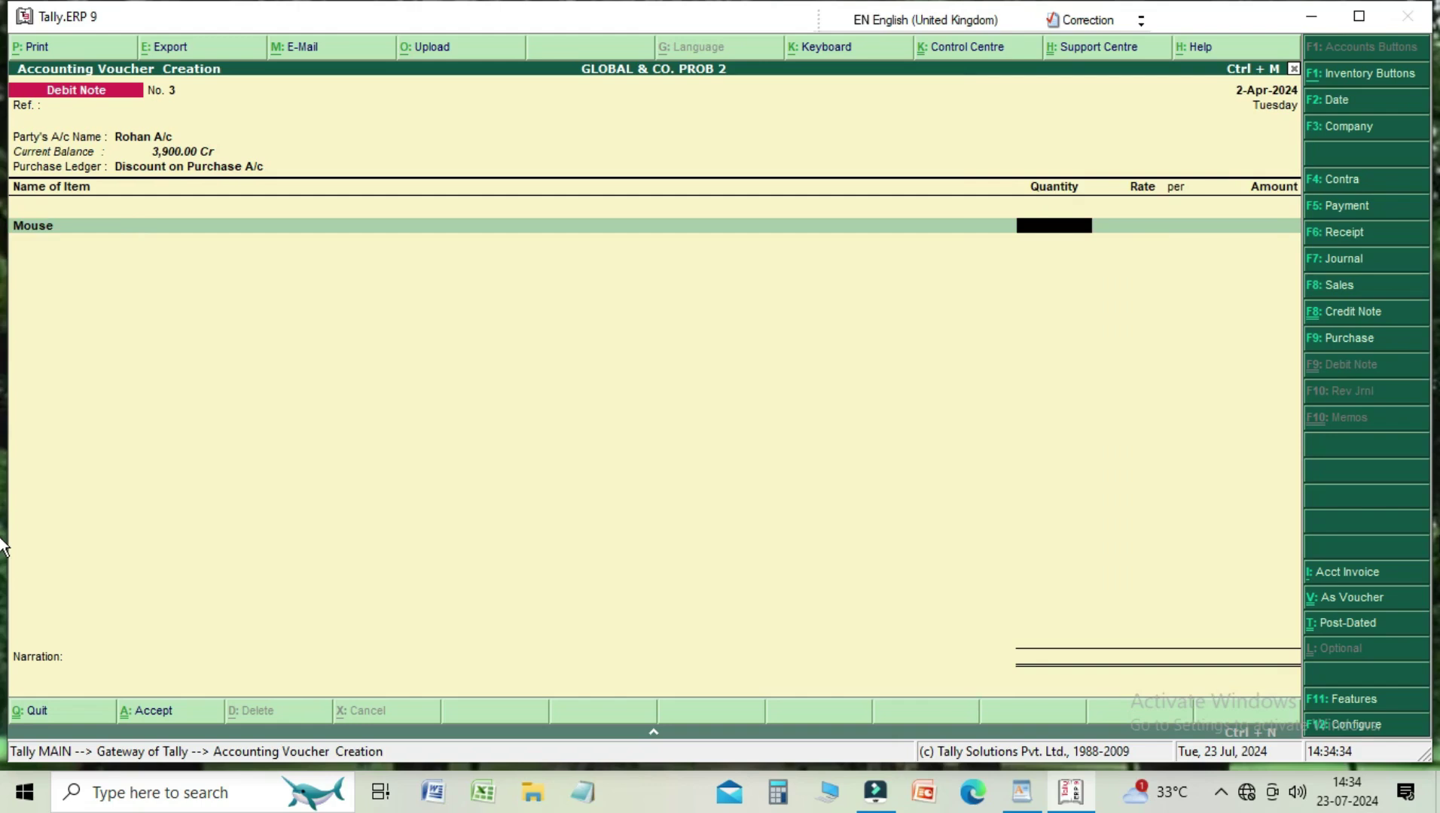
text(50)
key(Return)
key(Return)
key(Return)
key(Return)
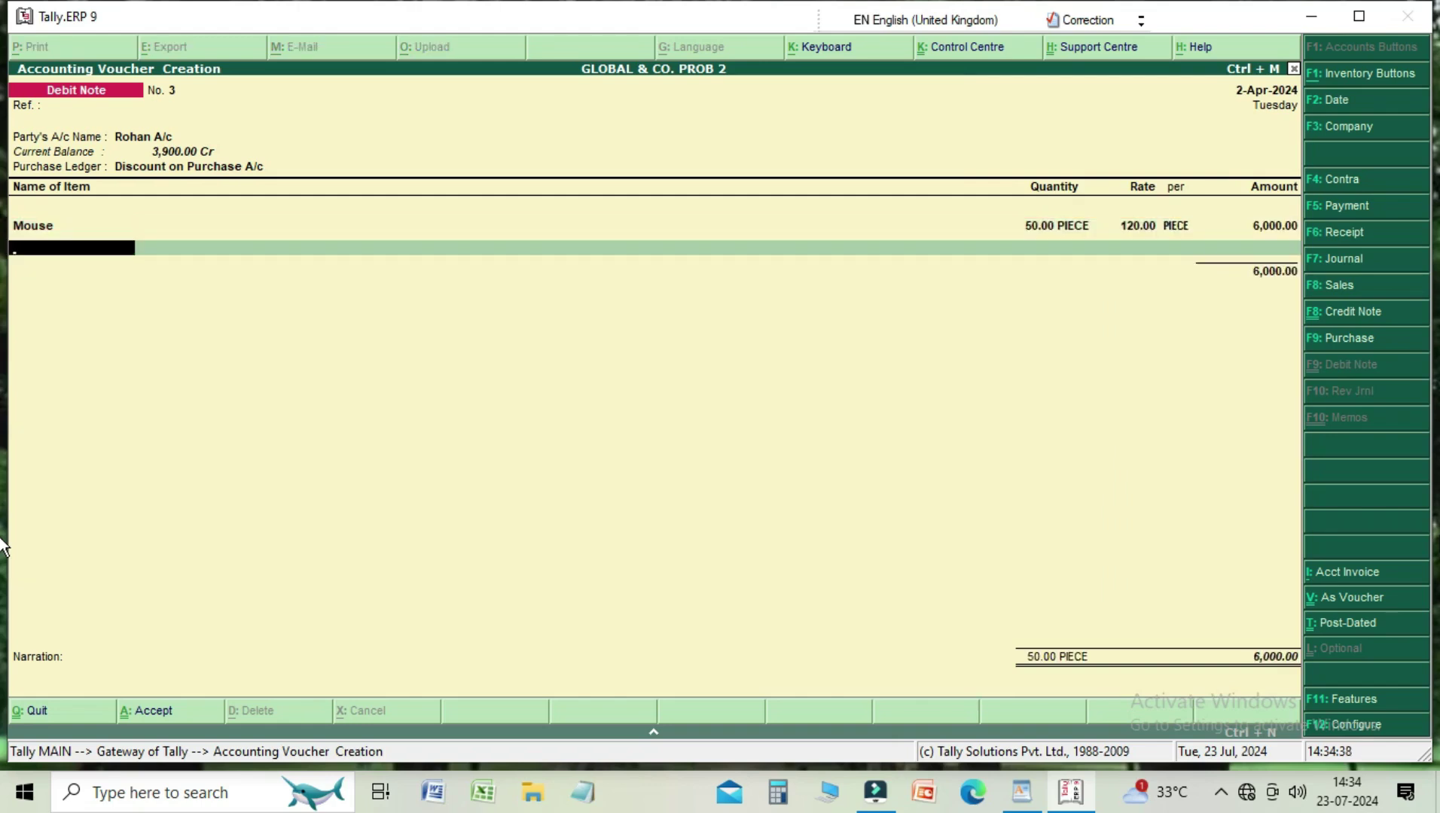
- End the item list, accept the debit note with a blank narration, and leave voucher entry
key(Return)
key(Return)
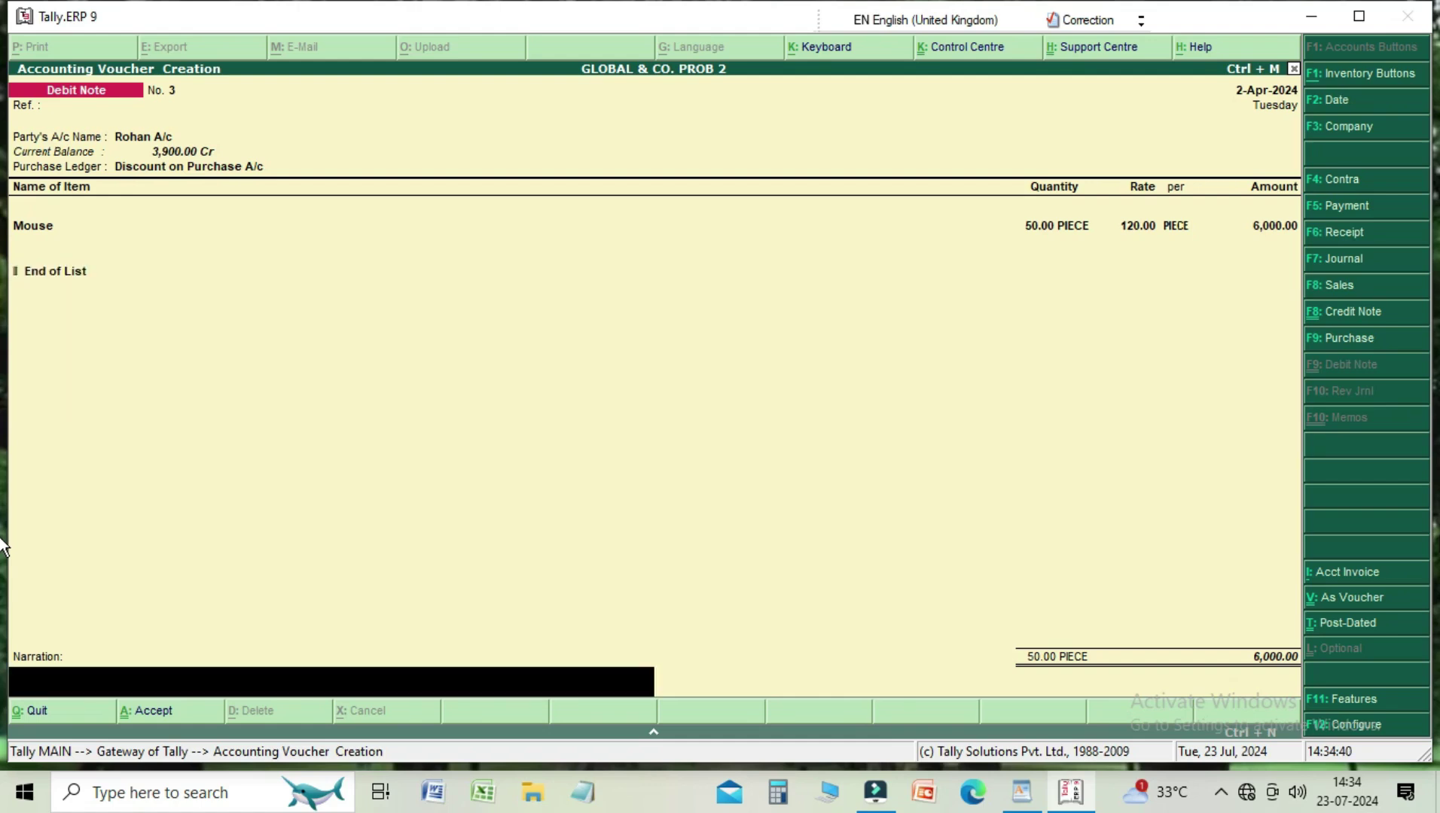
key(Return)
key(Return)
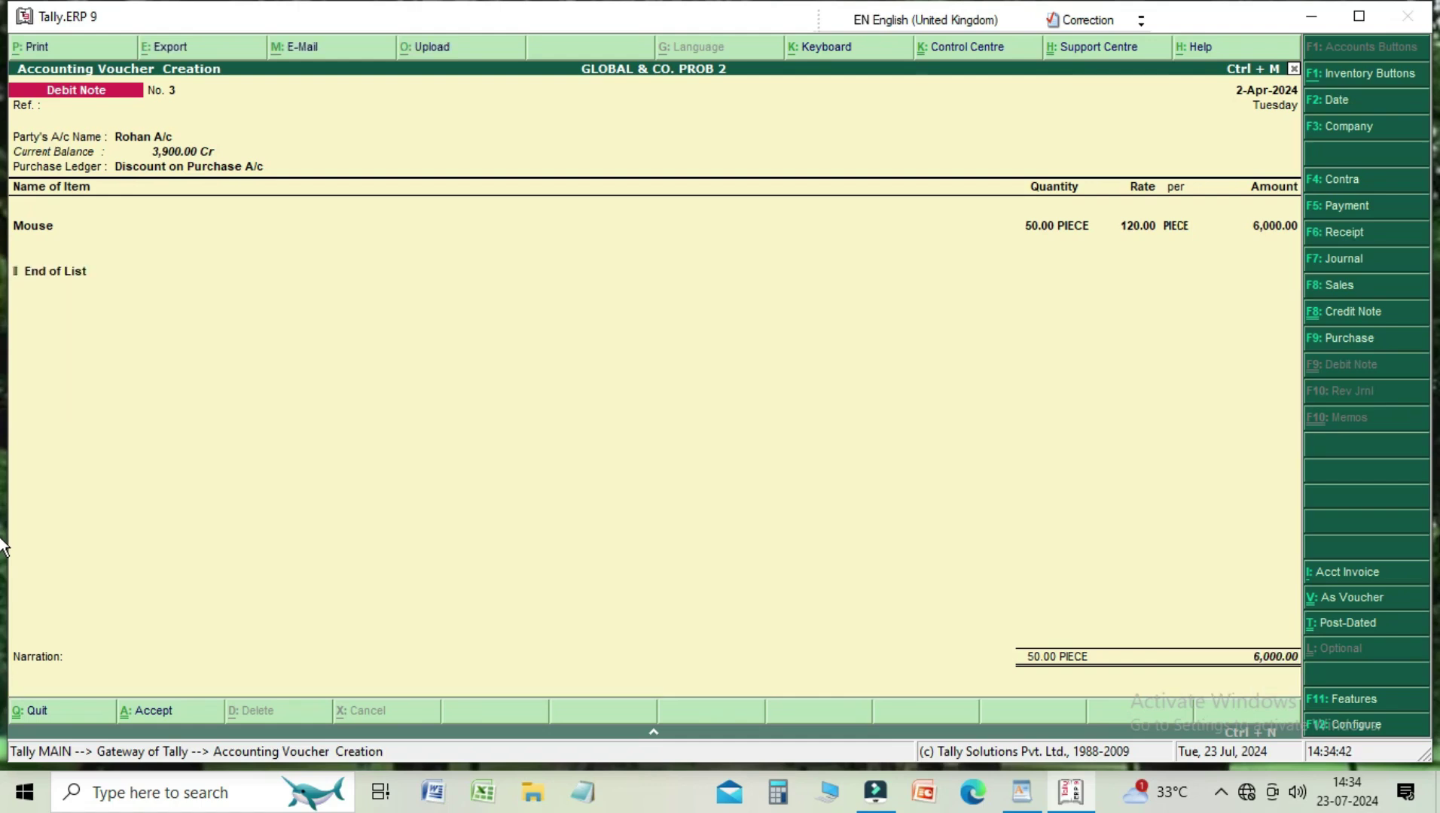
key(Escape)
key(Return)
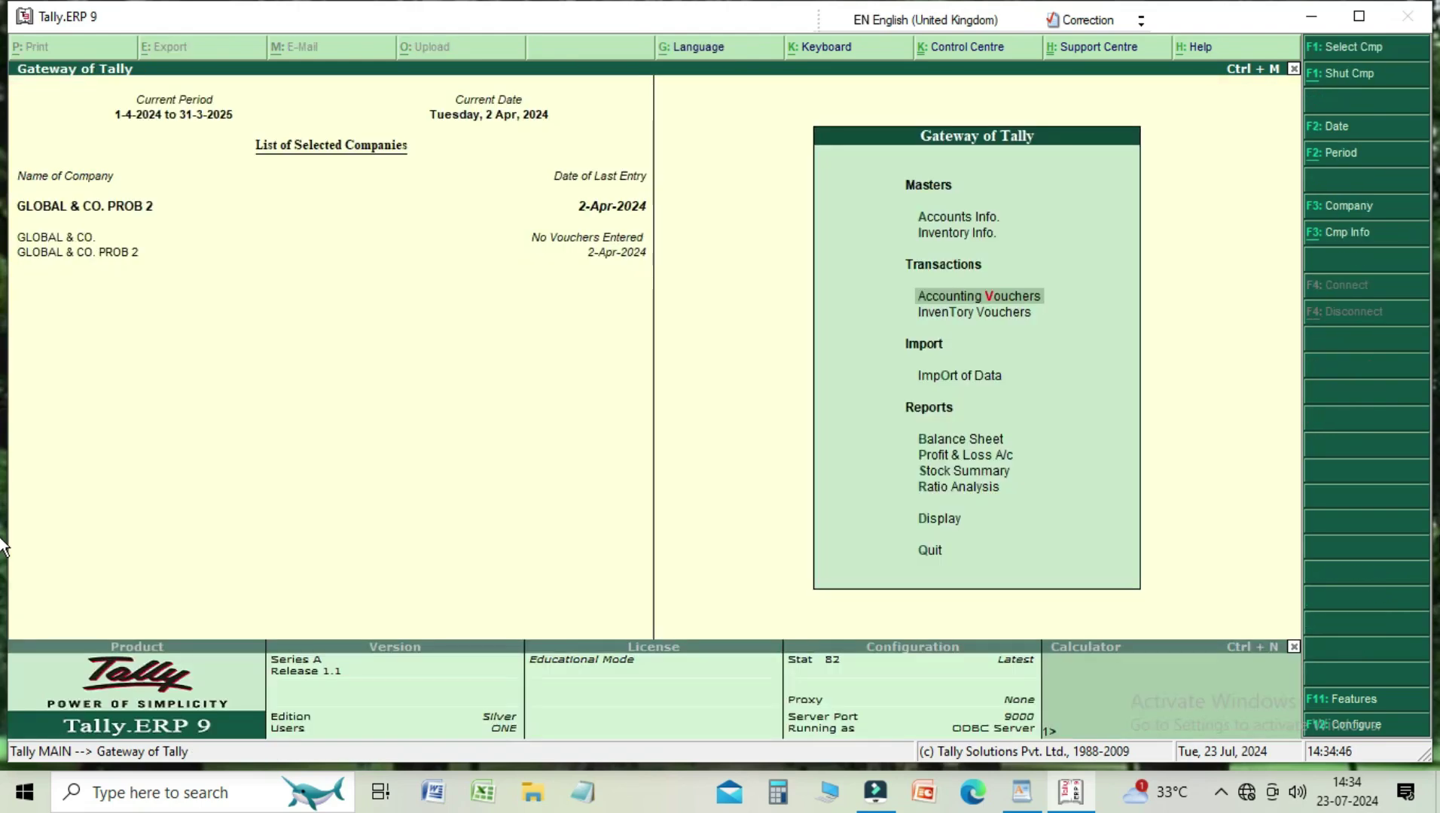
- Bring up the list of ledgers in the account books display to choose a ledger report
key(Down)
key(Down)
key(Down)
key(Down)
key(Down)
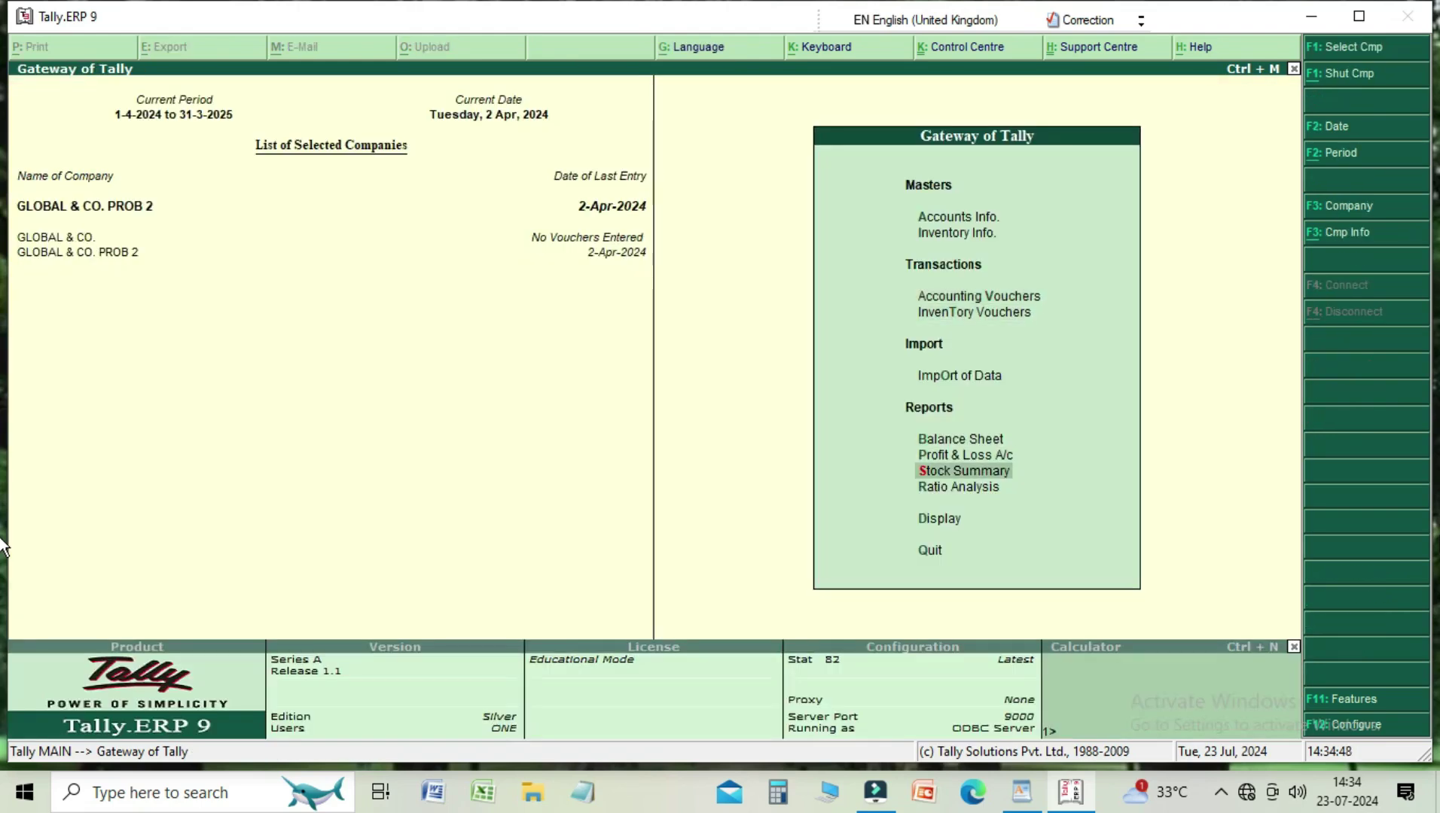
key(Down)
key(Down)
key(Return)
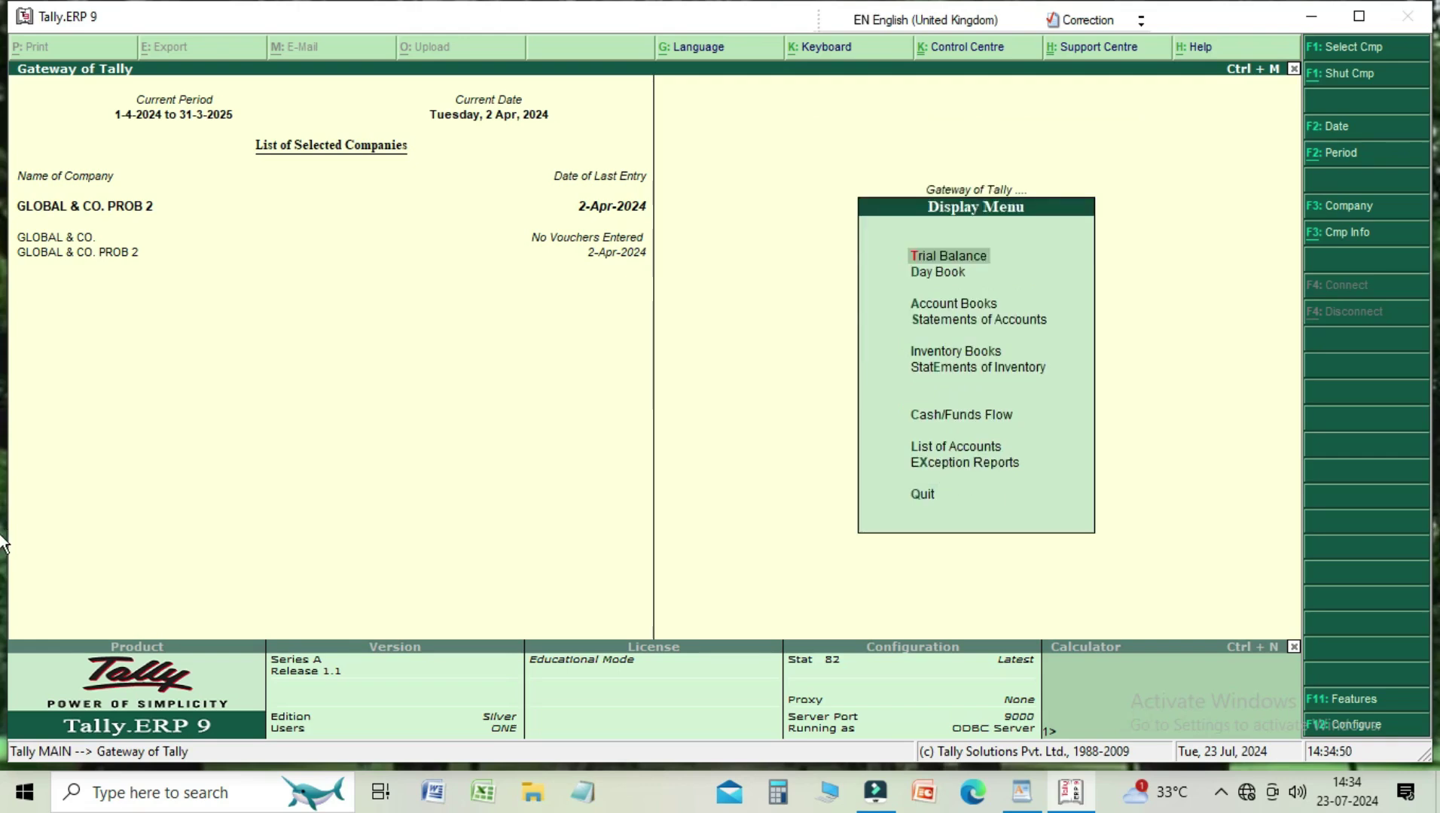
key(Down)
key(Down)
key(Return)
key(Down)
key(Down)
key(Up)
key(Return)
- Display the ledger vouchers of the supplier used as party in the latest discount debit note
key(Down)
key(Down)
key(Down)
key(Down)
key(Down)
key(Down)
key(Down)
key(Down)
key(Down)
key(Down)
key(Down)
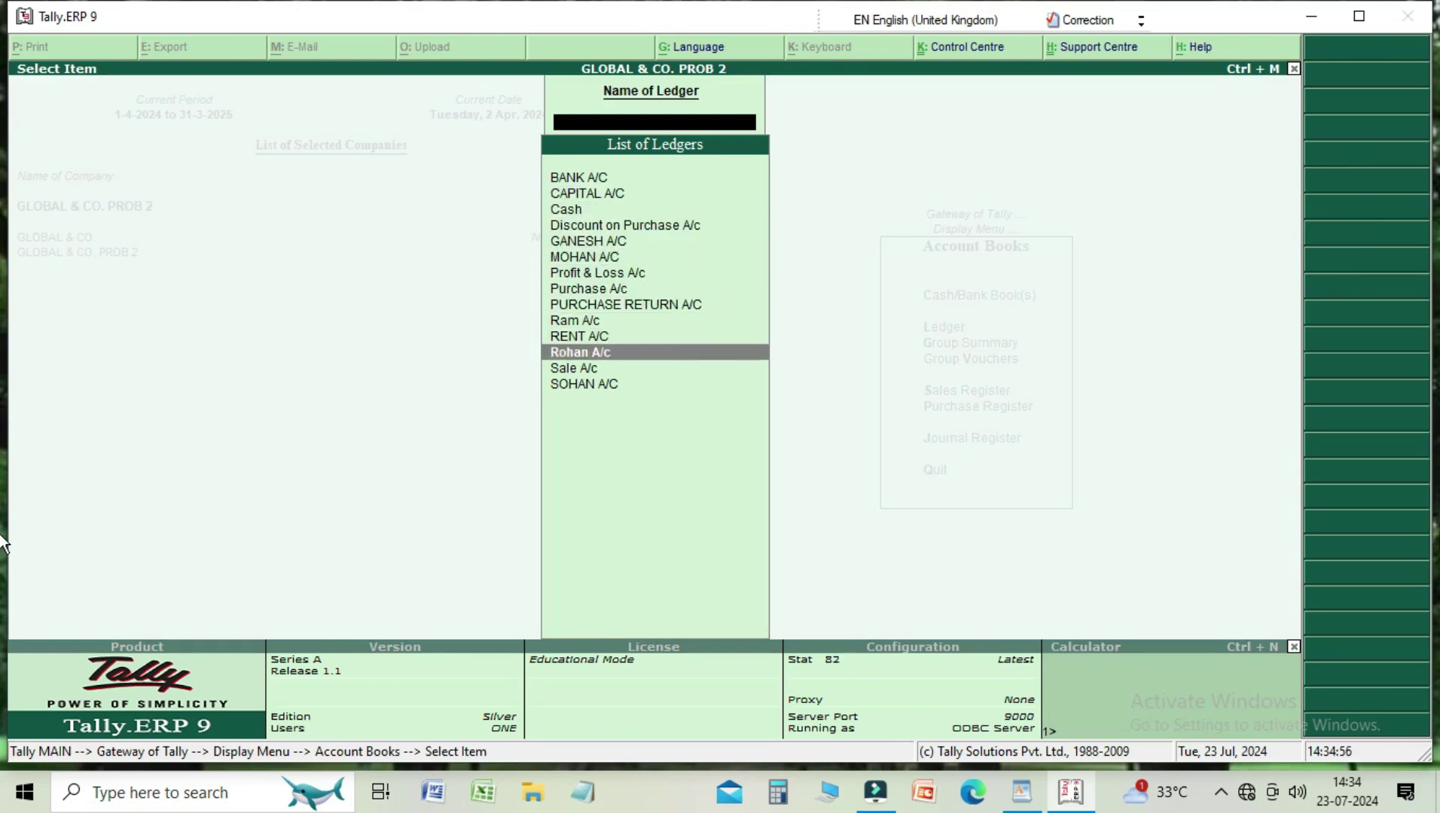
key(Return)
- Review the supplier's purchase and discount entries, inspect debit note no. 3, and close the reports back to the Gateway of Tally
key(Down)
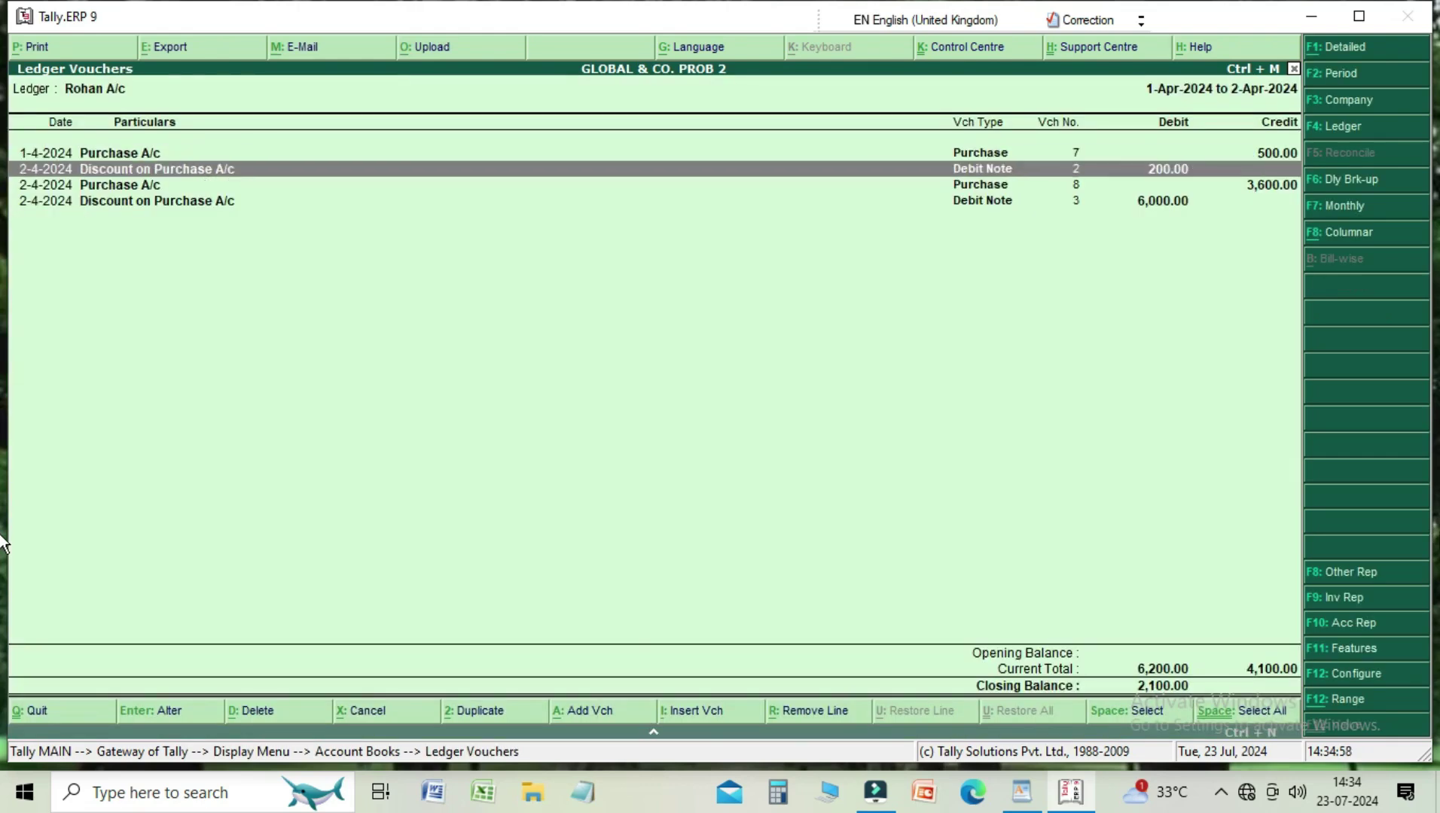
key(Down)
key(Down)
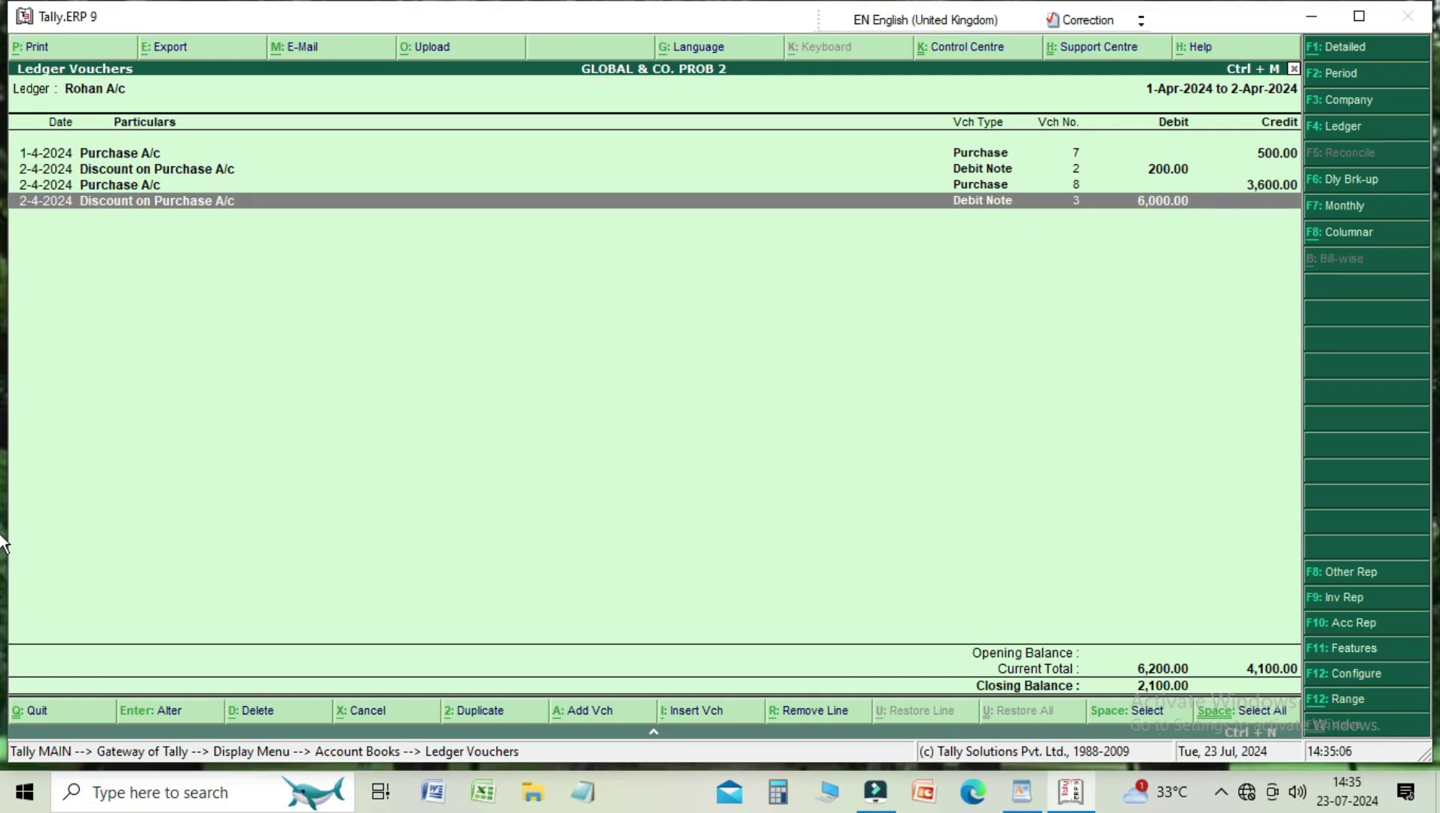
key(Return)
key(Escape)
key(Return)
key(Escape)
key(Escape)
key(Escape)
key(Escape)
key(Escape)
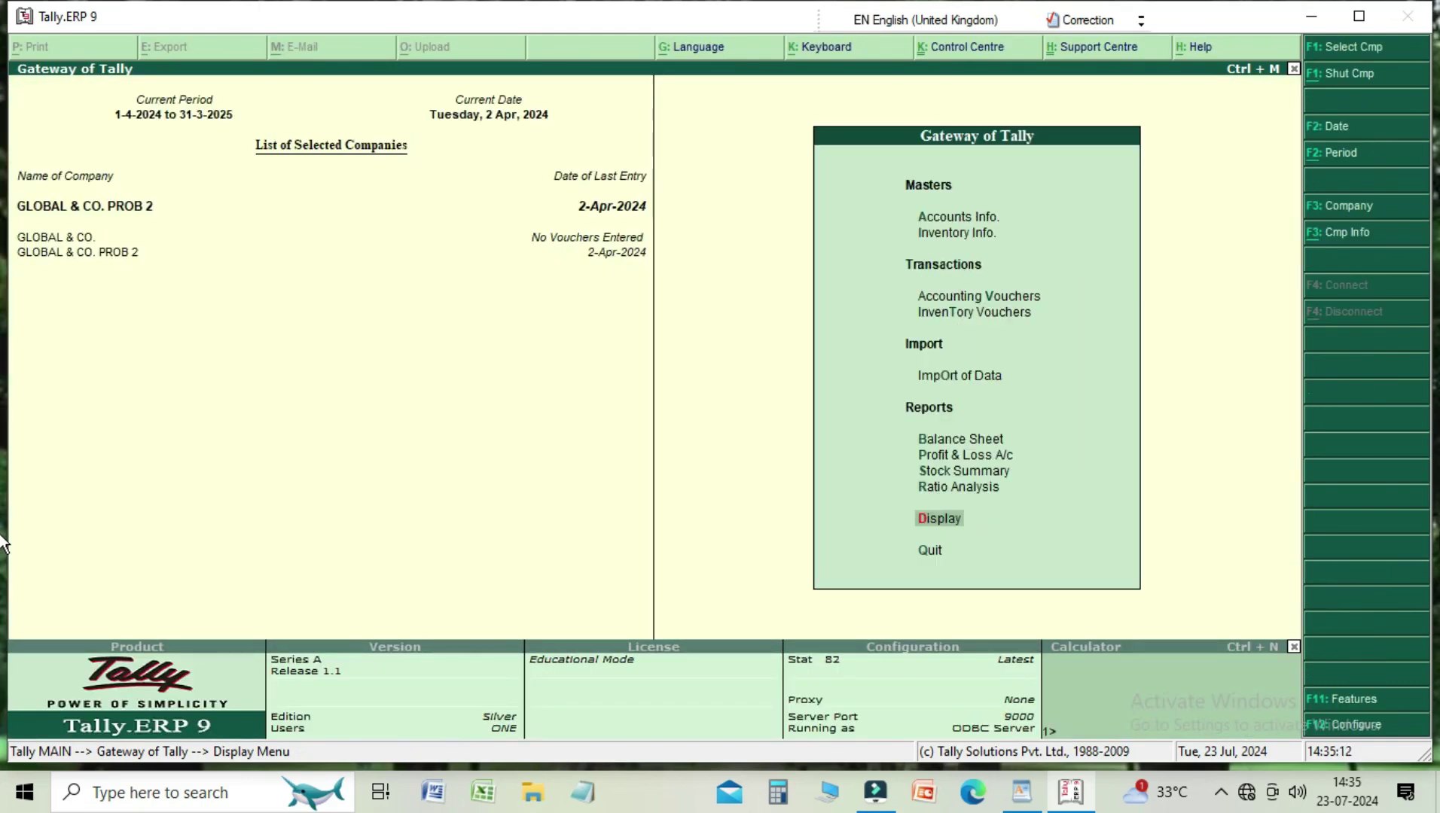